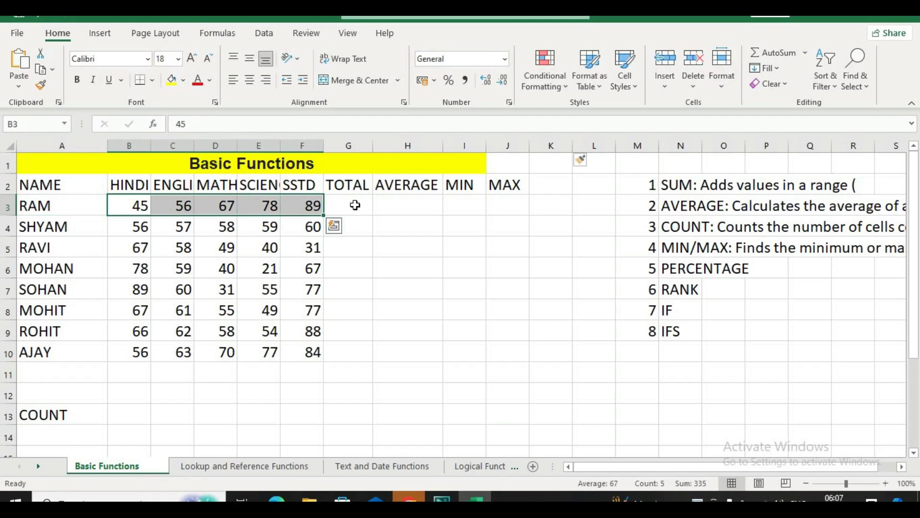
Calculate the first student's TOTAL in G3 with =SUM(B3:F3) and fill the formula through G10
{"action": "left_click", "coordinate": [355, 206]}
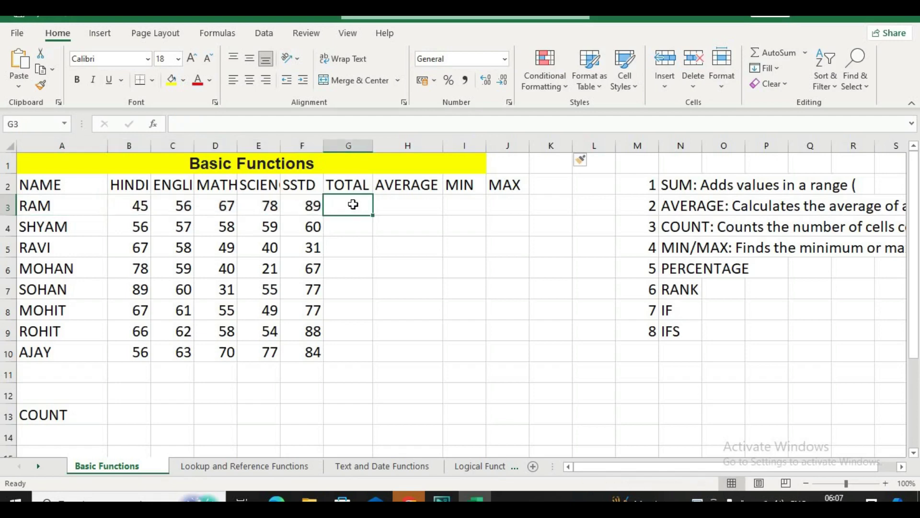
{"action": "type", "text": "=SU"}
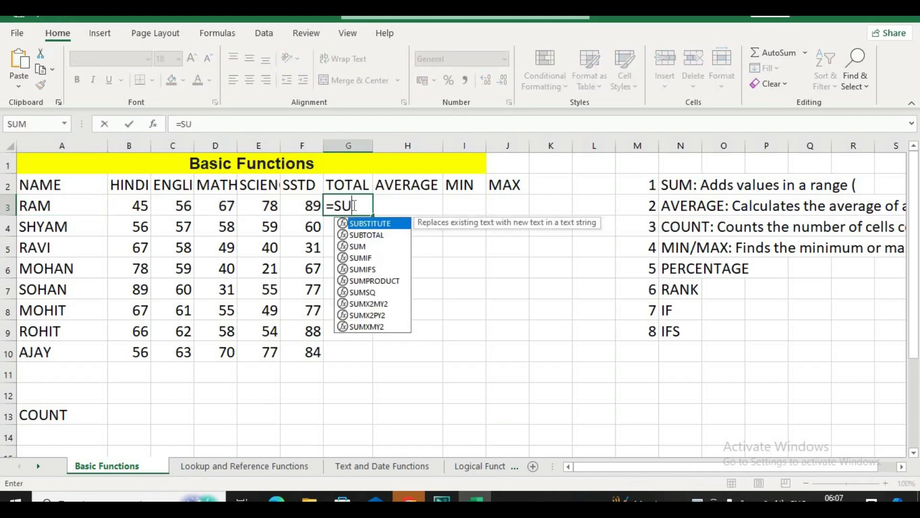
{"action": "type", "text": "M("}
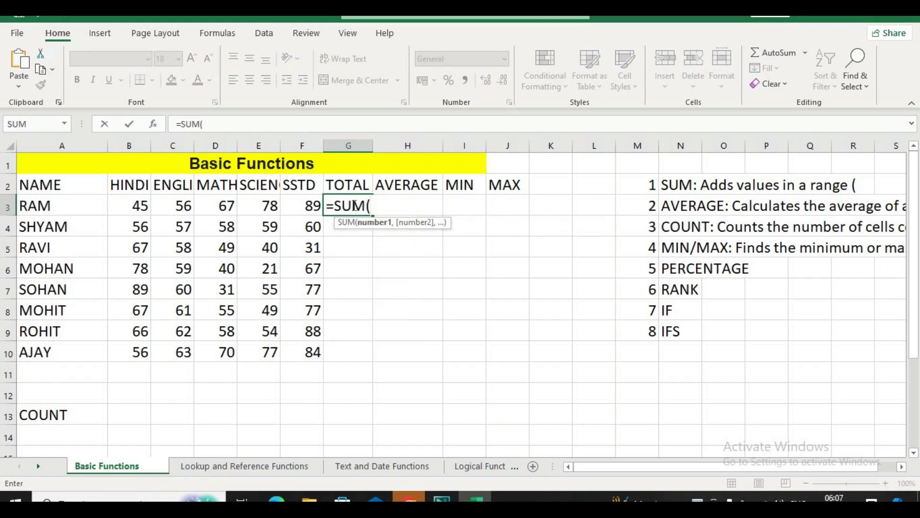
{"action": "left_click_drag", "start_coordinate": [131, 202], "coordinate": [305, 202]}
{"action": "key", "text": "Return"}
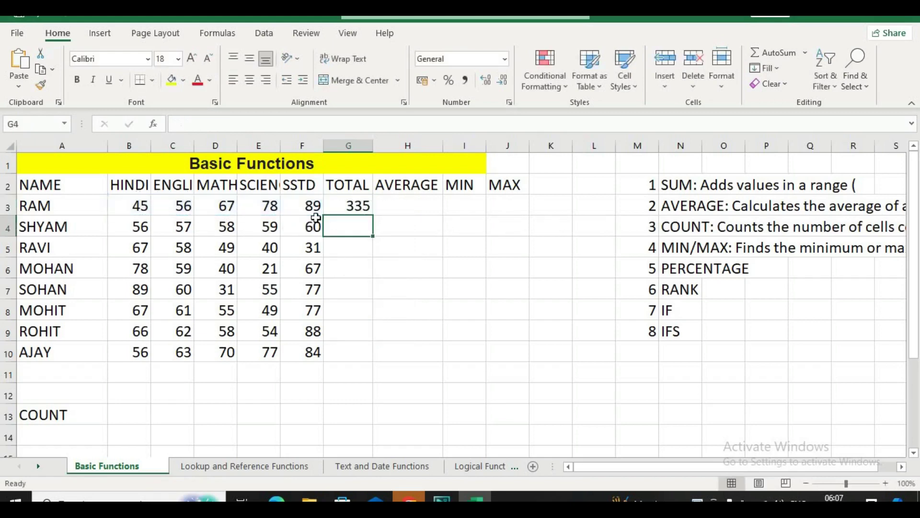
{"action": "left_click", "coordinate": [358, 202]}
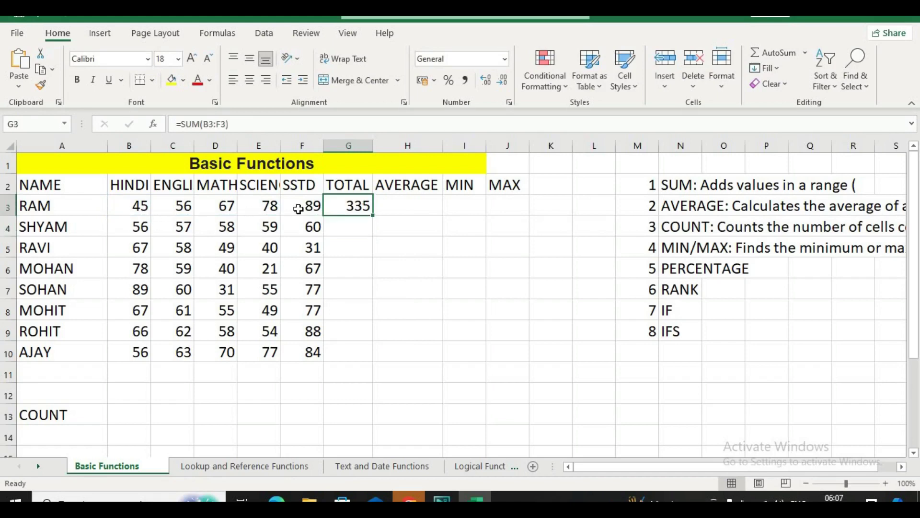
{"action": "double_click", "coordinate": [374, 217]}
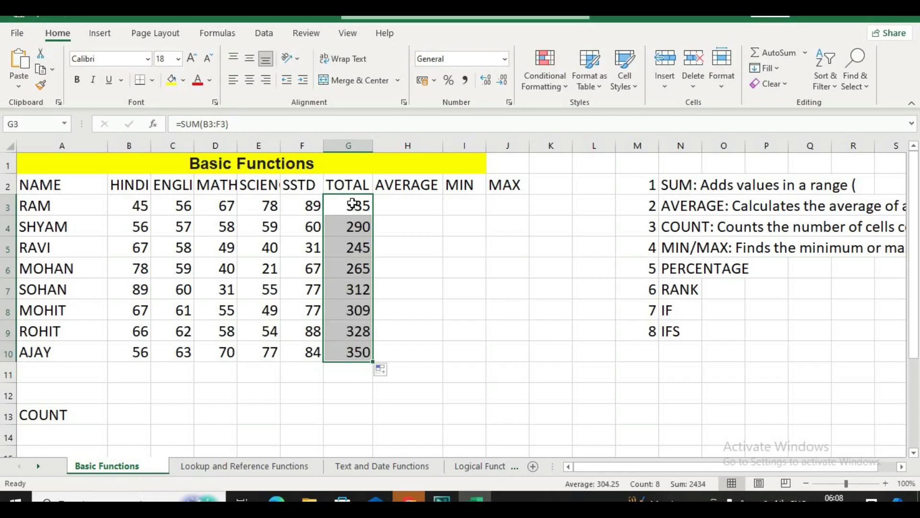
Calculate the first student's AVERAGE in H3 with =AVERAGE(B3:F3) and fill the formula through H10
{"action": "left_click", "coordinate": [399, 199]}
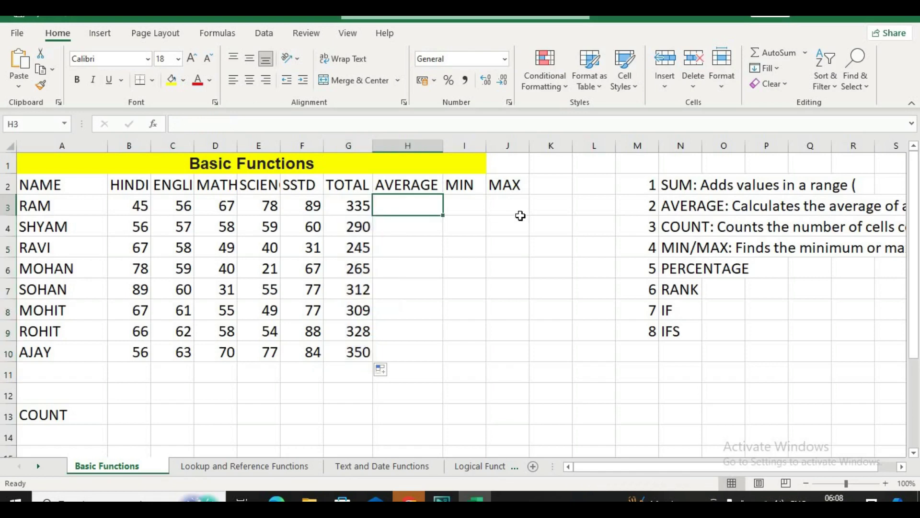
{"action": "type", "text": "=AVER"}
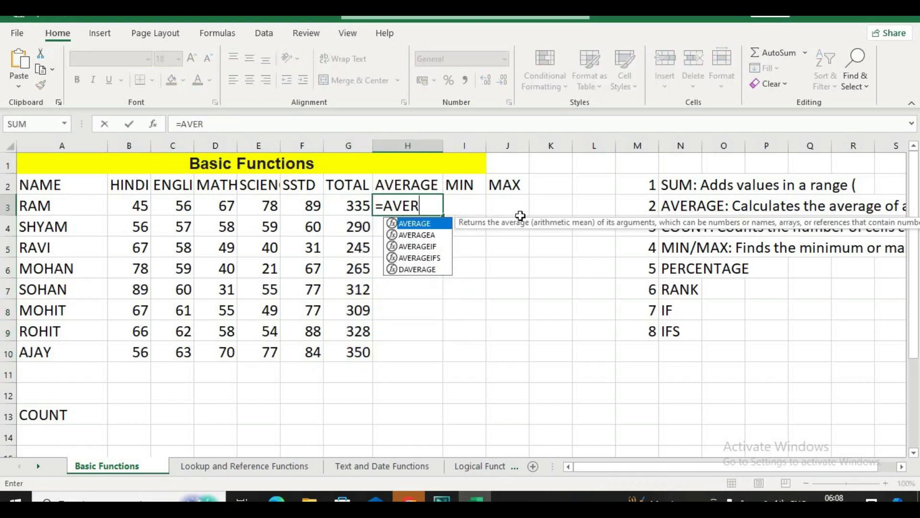
{"action": "type", "text": "AGE("}
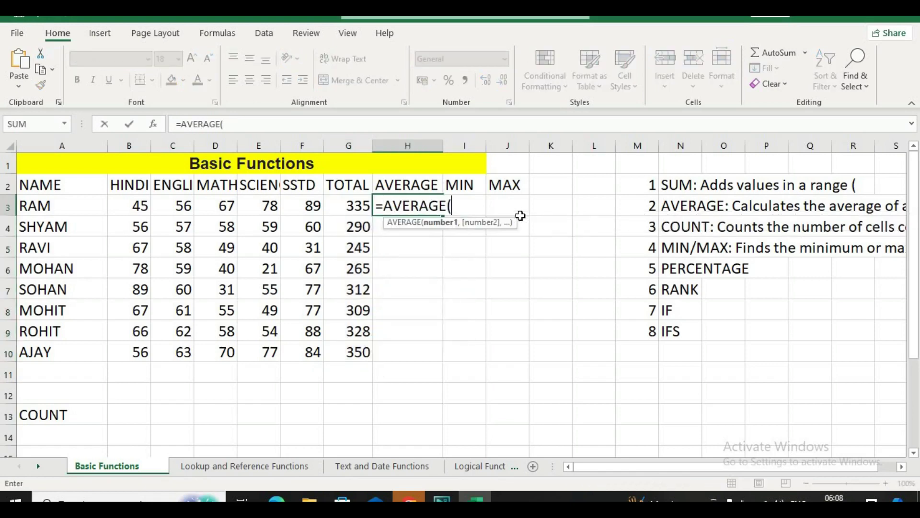
{"action": "left_click_drag", "start_coordinate": [132, 206], "coordinate": [305, 203]}
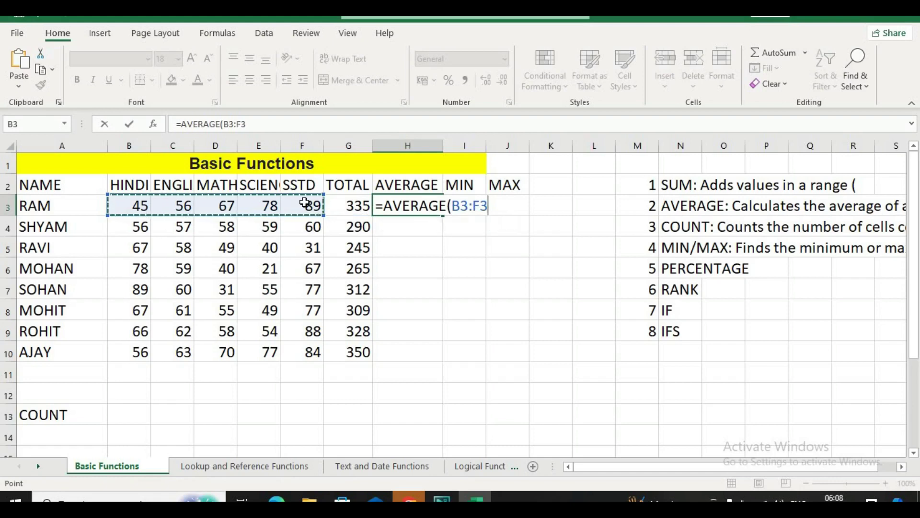
{"action": "key", "text": "Return"}
{"action": "left_click", "coordinate": [434, 212]}
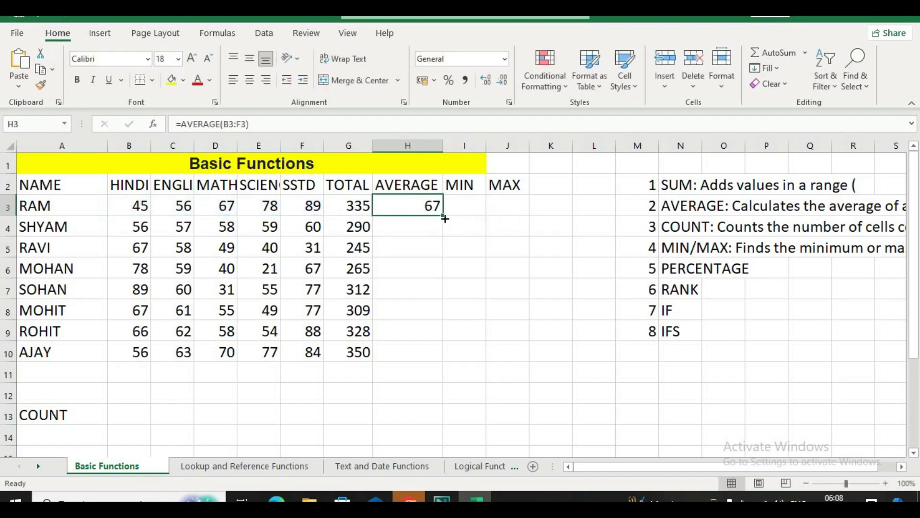
{"action": "double_click", "coordinate": [445, 219]}
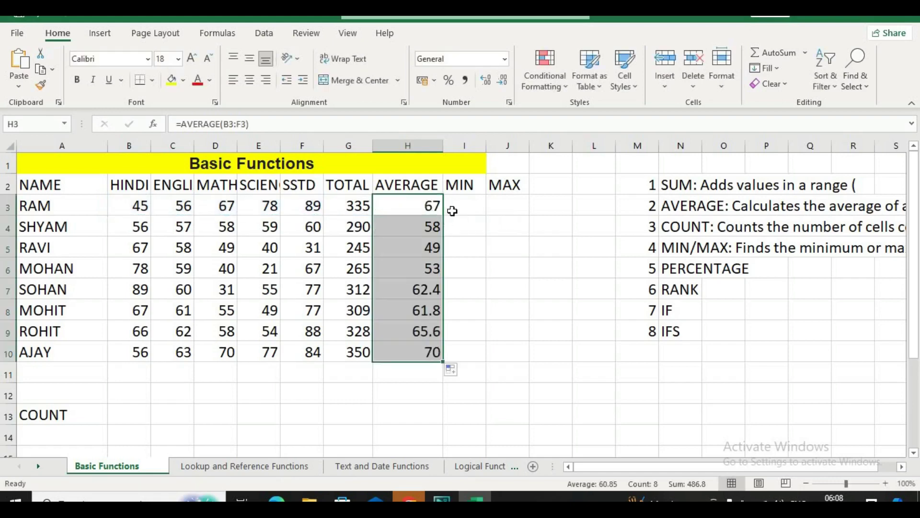
Find the first student's lowest mark in I3 with =MIN(B3:F3) and fill the formula through I10
{"action": "left_click", "coordinate": [455, 210]}
{"action": "type", "text": "=MI"}
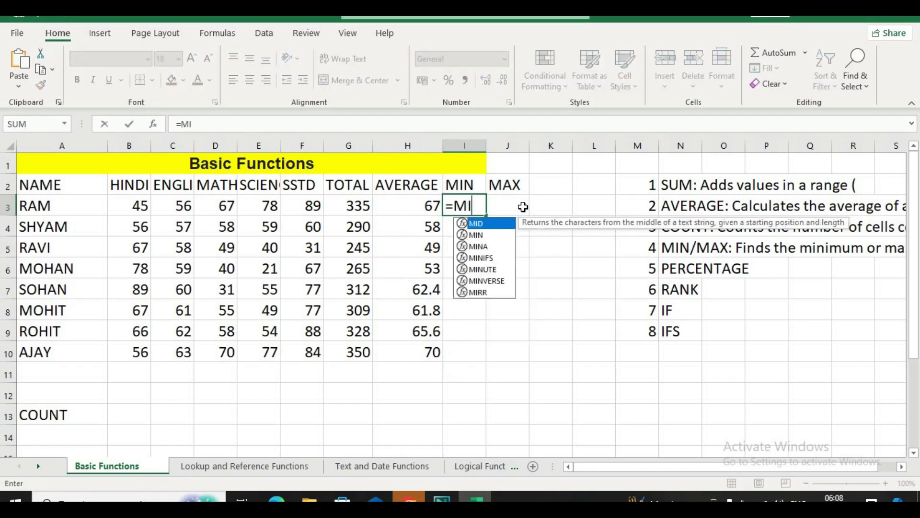
{"action": "type", "text": "N("}
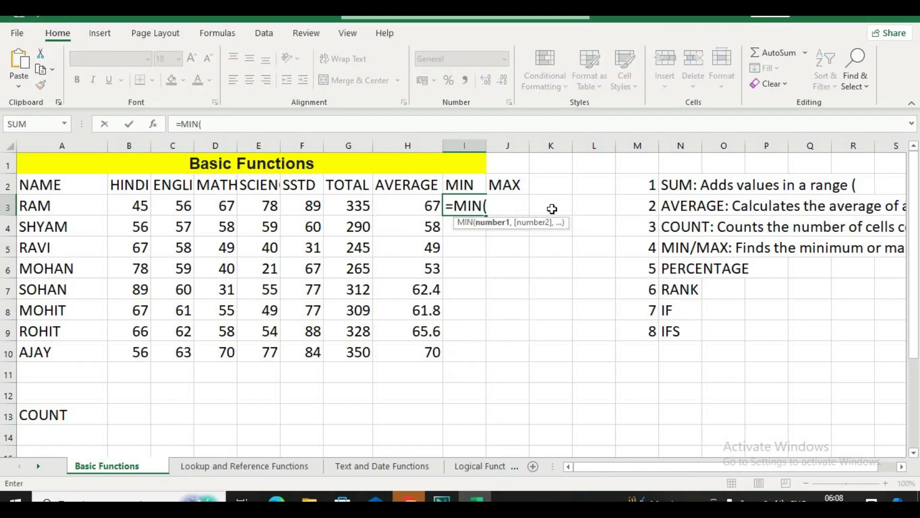
{"action": "left_click_drag", "start_coordinate": [138, 204], "coordinate": [313, 205]}
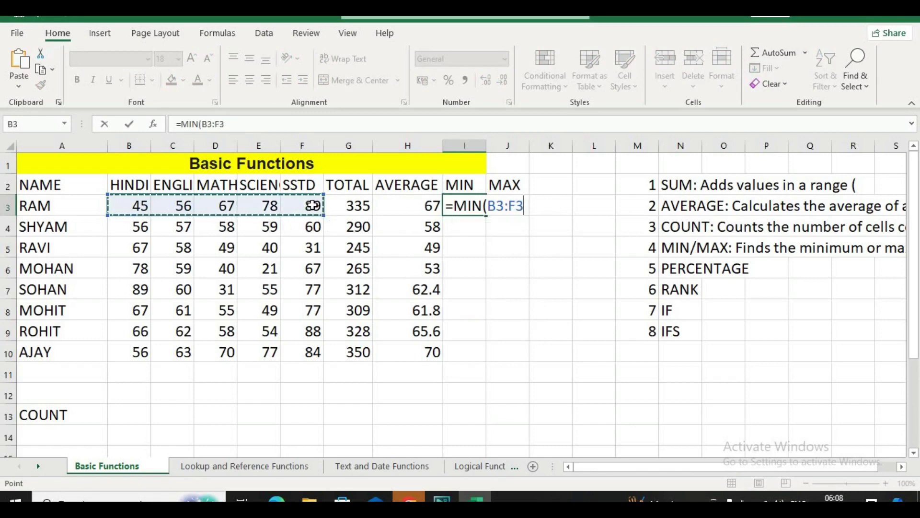
{"action": "key", "text": "Return"}
{"action": "left_click", "coordinate": [473, 202]}
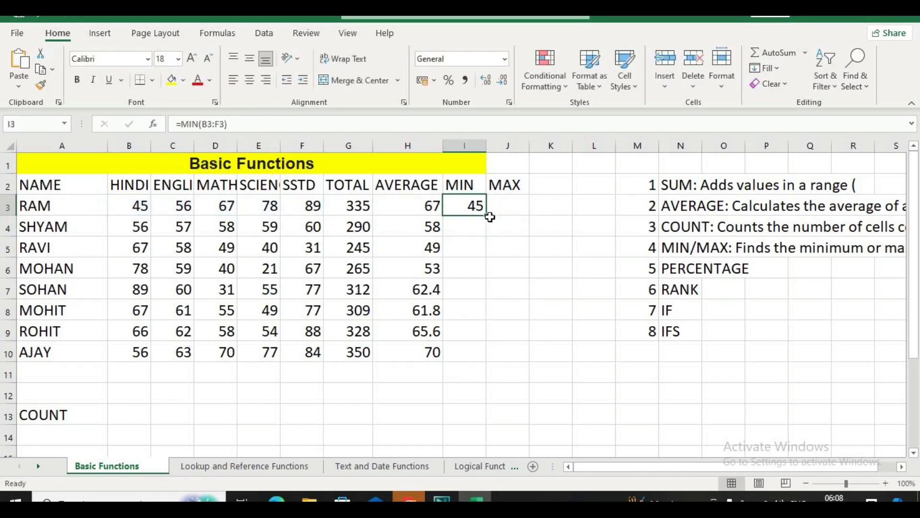
{"action": "double_click", "coordinate": [488, 217]}
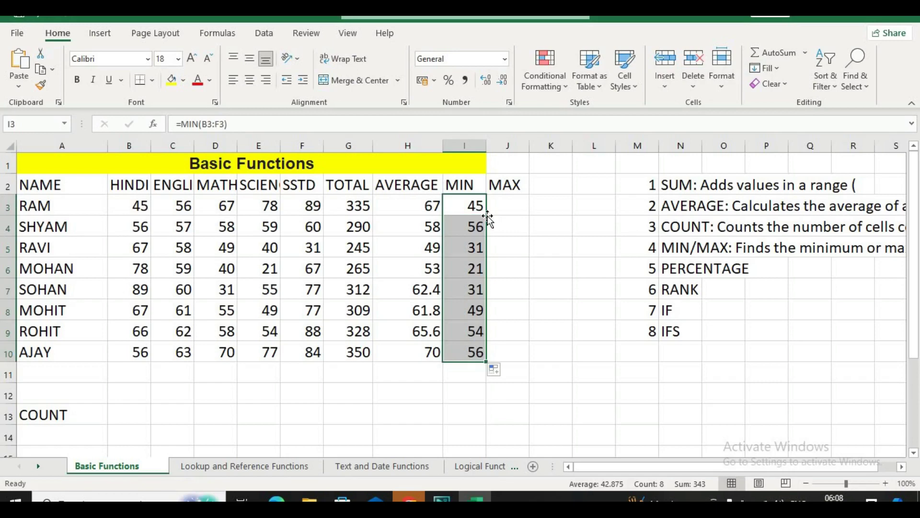
Find the first student's highest mark in J3 with =MAX(B3:F3) and fill the formula through J10
{"action": "left_click", "coordinate": [514, 205]}
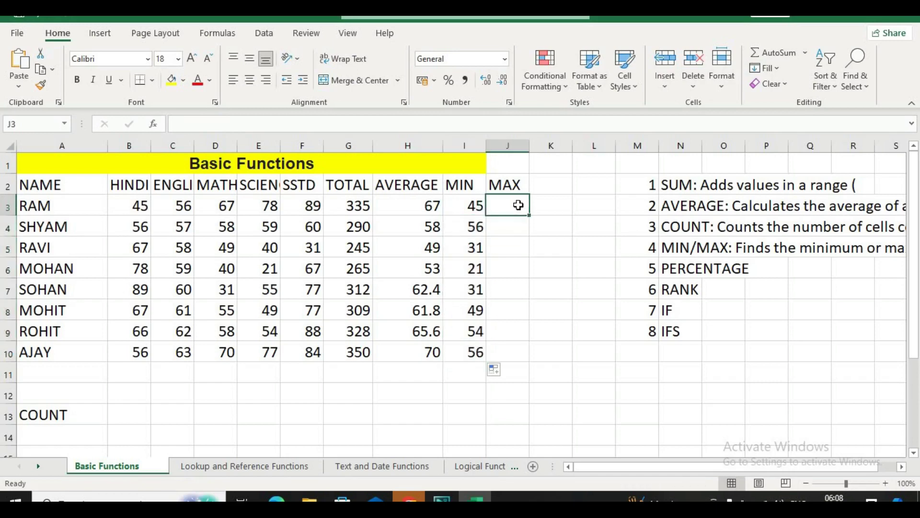
{"action": "type", "text": "=MAX"}
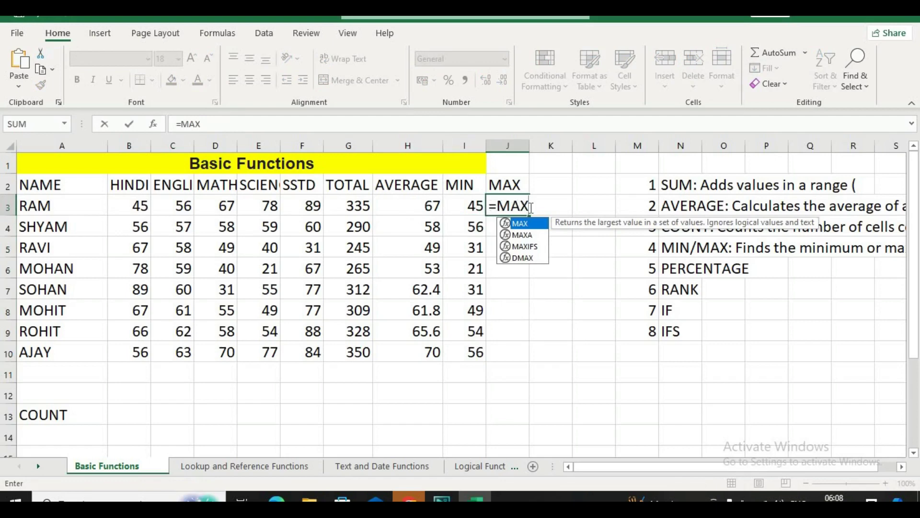
{"action": "left_click_drag", "start_coordinate": [132, 206], "coordinate": [287, 203]}
{"action": "left_click", "coordinate": [128, 125]}
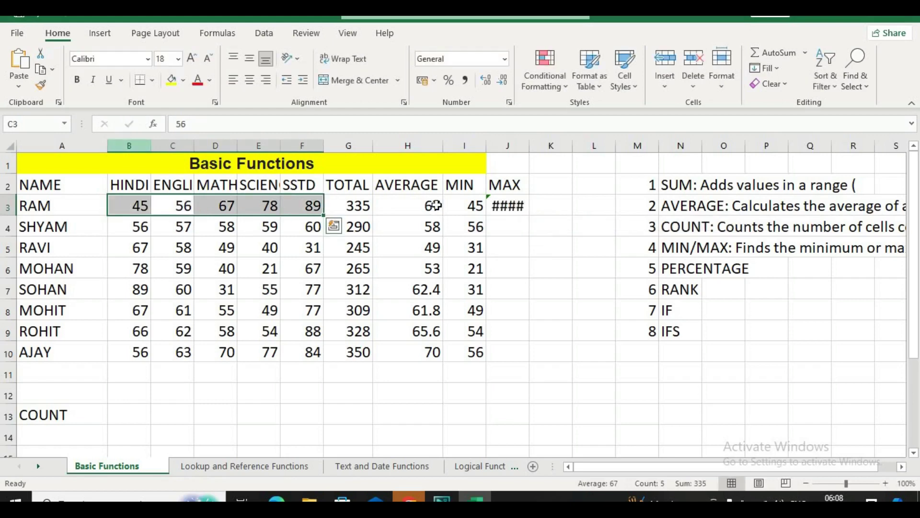
{"action": "left_click", "coordinate": [501, 200]}
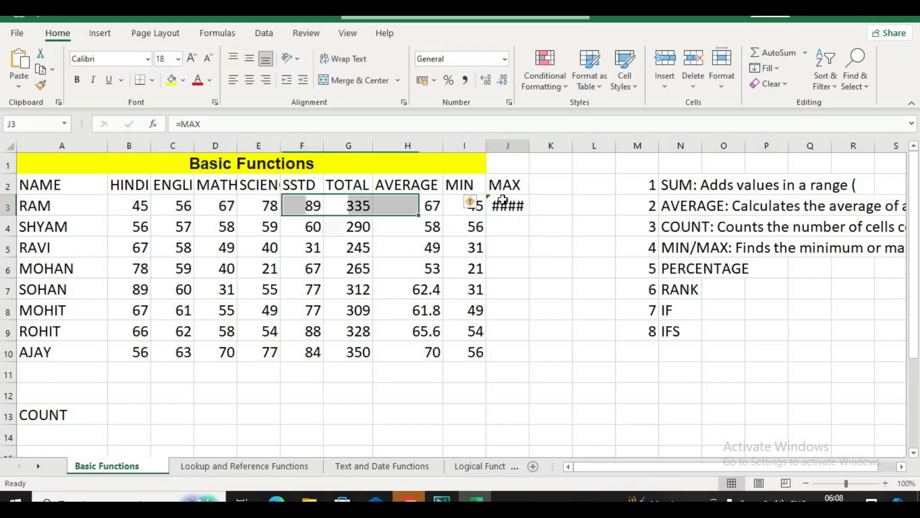
{"action": "left_click", "coordinate": [299, 127]}
{"action": "type", "text": "("}
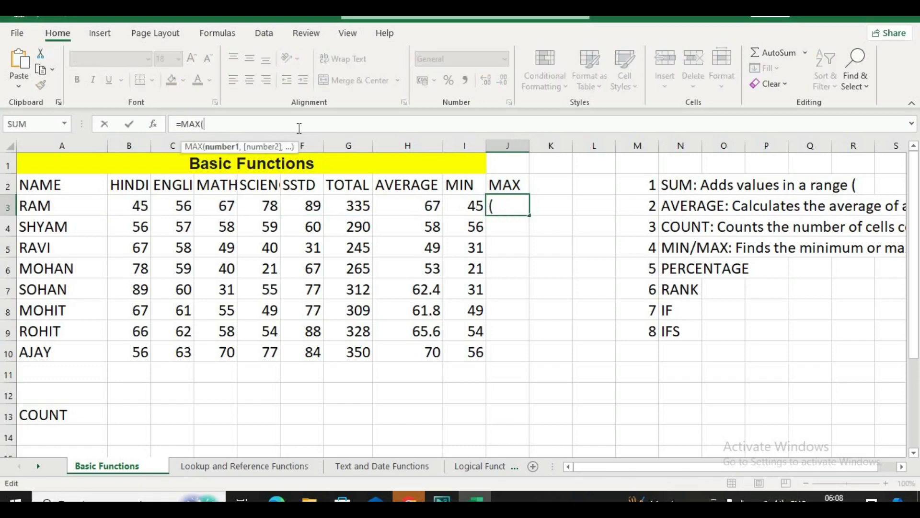
{"action": "left_click_drag", "start_coordinate": [127, 206], "coordinate": [312, 207]}
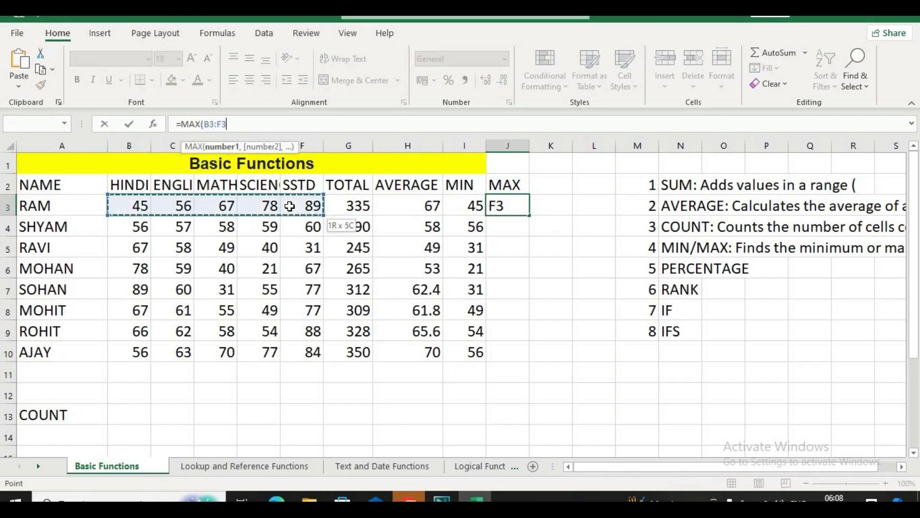
{"action": "left_click", "coordinate": [129, 124]}
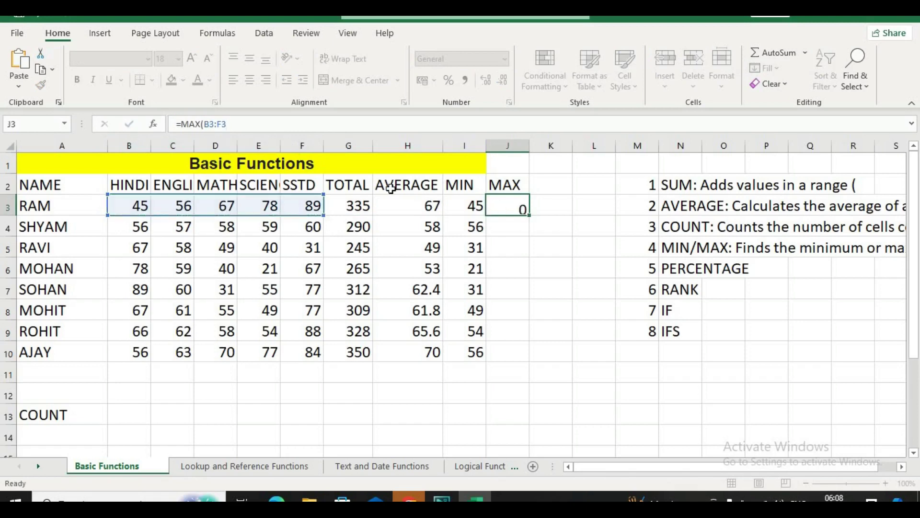
{"action": "double_click", "coordinate": [529, 216]}
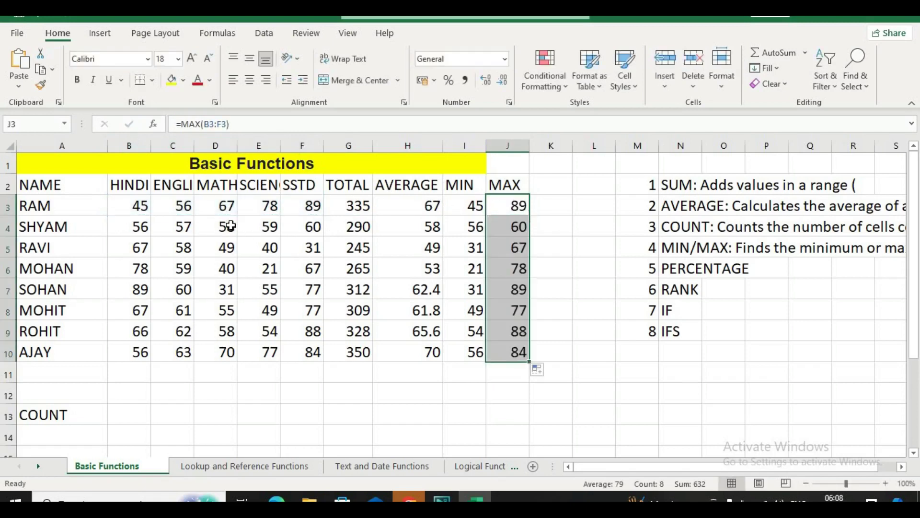
{"action": "left_click_drag", "start_coordinate": [360, 185], "coordinate": [520, 184]}
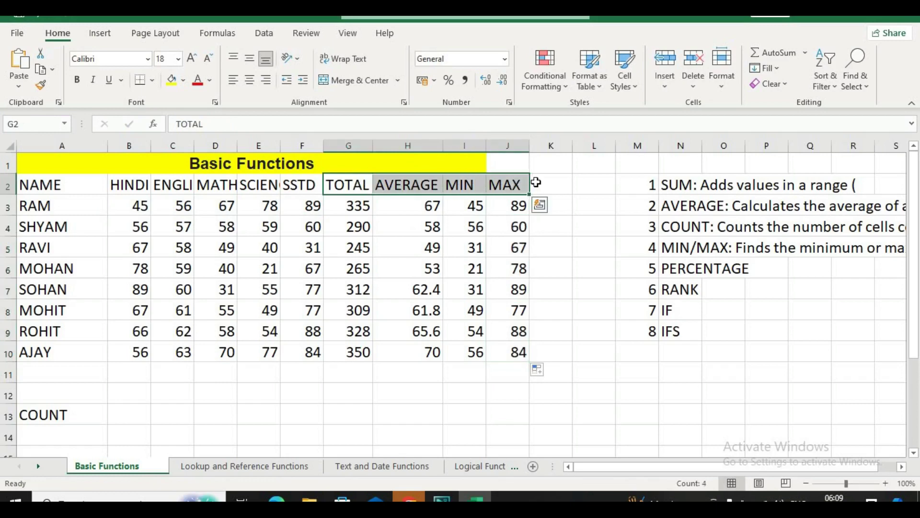
{"action": "left_click", "coordinate": [64, 410]}
{"action": "left_click_drag", "start_coordinate": [75, 207], "coordinate": [62, 356]}
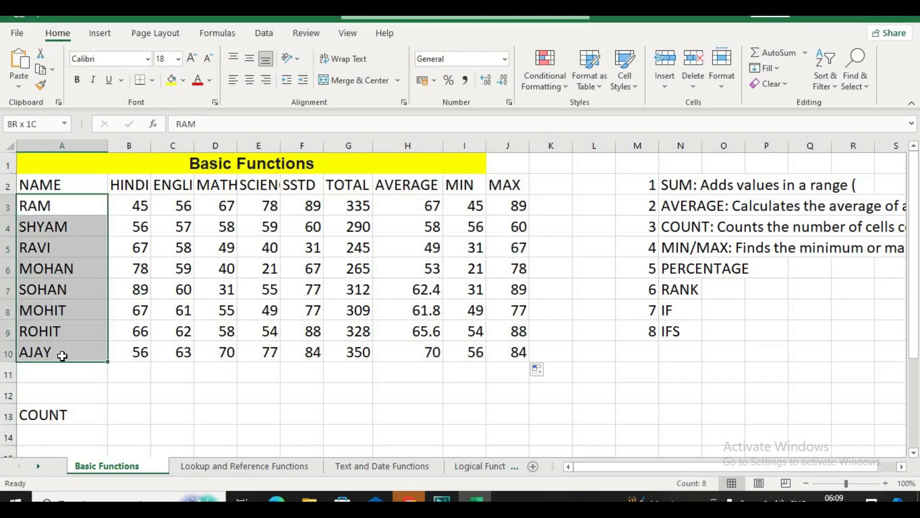
Enter a COUNT formula over the student names A3:A10 in B13, beside the COUNT label
{"action": "left_click", "coordinate": [148, 416]}
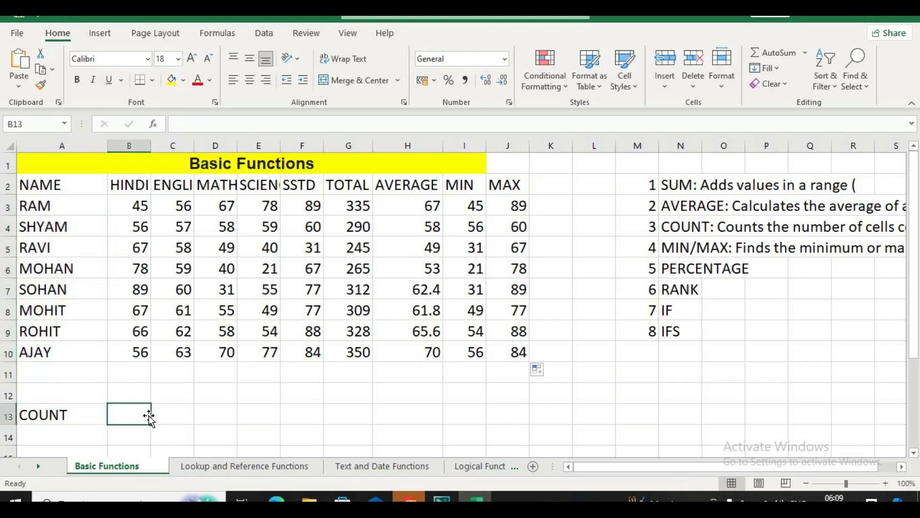
{"action": "type", "text": "=COUNT"}
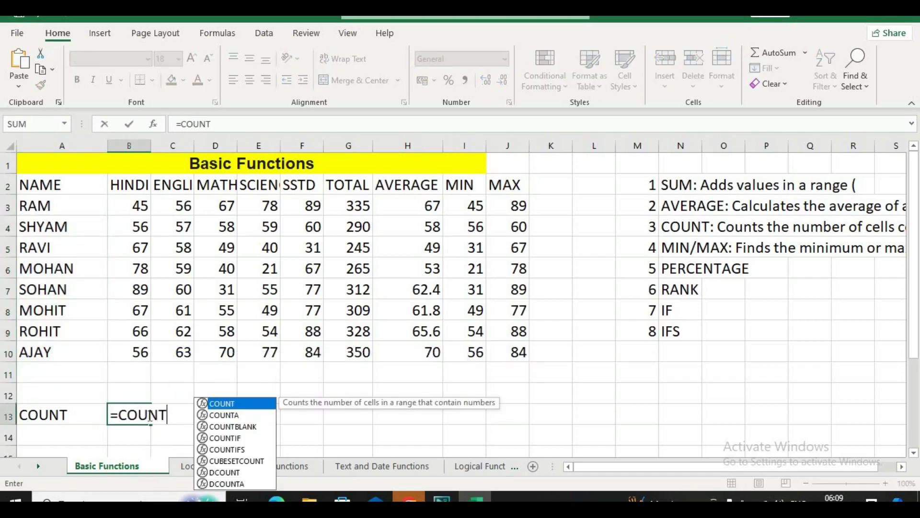
{"action": "type", "text": "A"}
{"action": "key", "text": "BackSpace"}
{"action": "type", "text": "("}
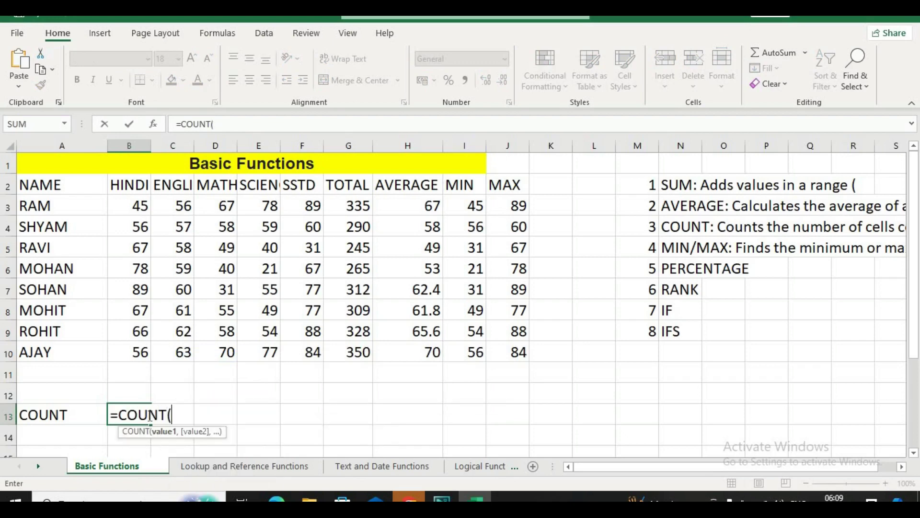
{"action": "left_click_drag", "start_coordinate": [53, 207], "coordinate": [67, 354]}
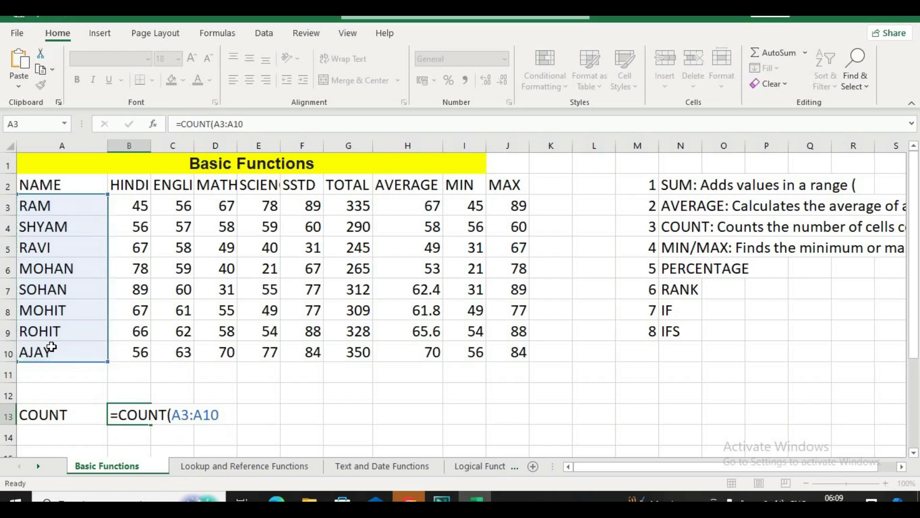
{"action": "key", "text": "Return"}
{"action": "left_click", "coordinate": [123, 414]}
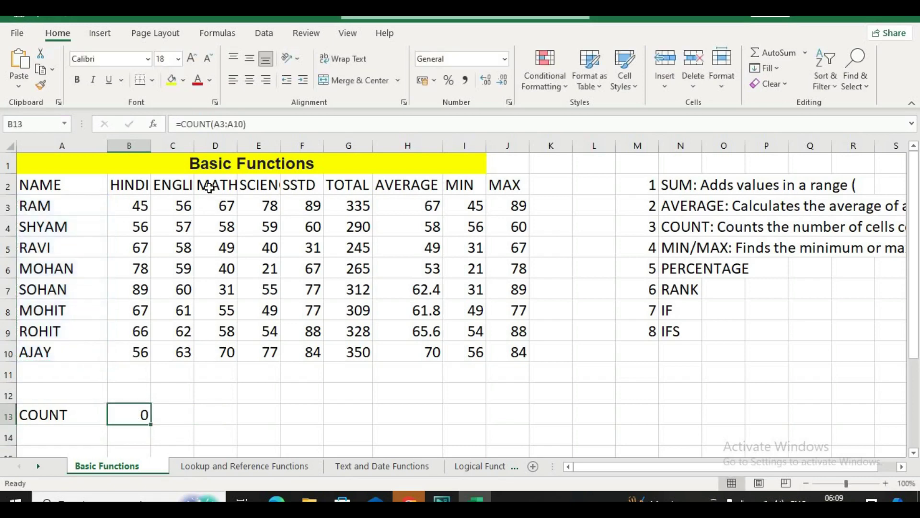
Change the function in B13 to COUNTA, keeping the range A3:A10
{"action": "left_click", "coordinate": [213, 125]}
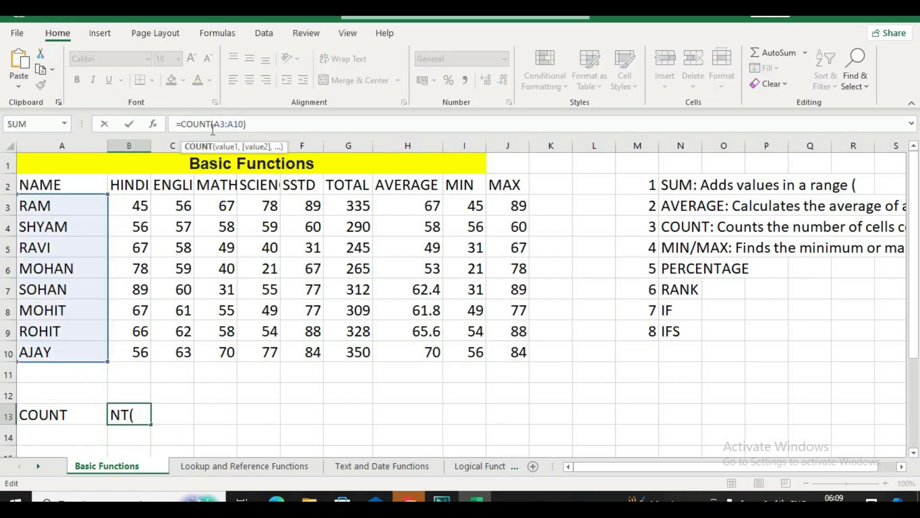
{"action": "type", "text": "A"}
{"action": "key", "text": "Return"}
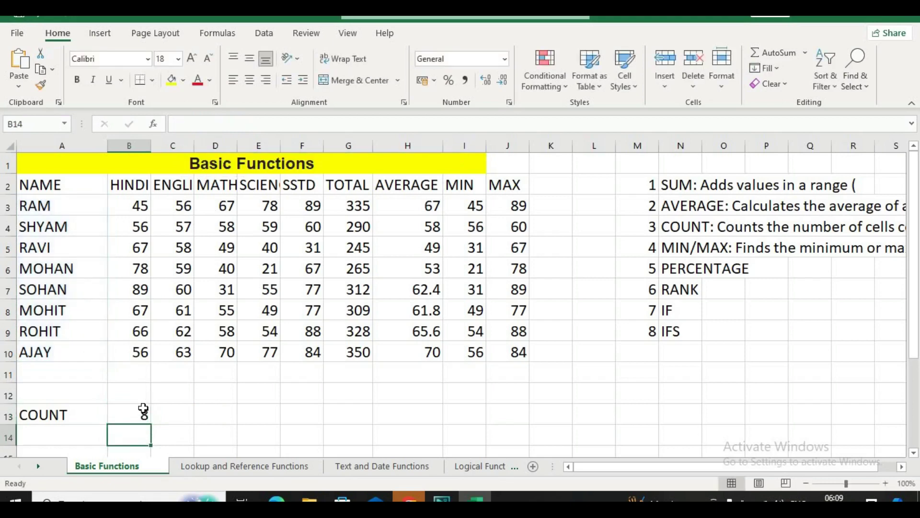
{"action": "left_click", "coordinate": [143, 409]}
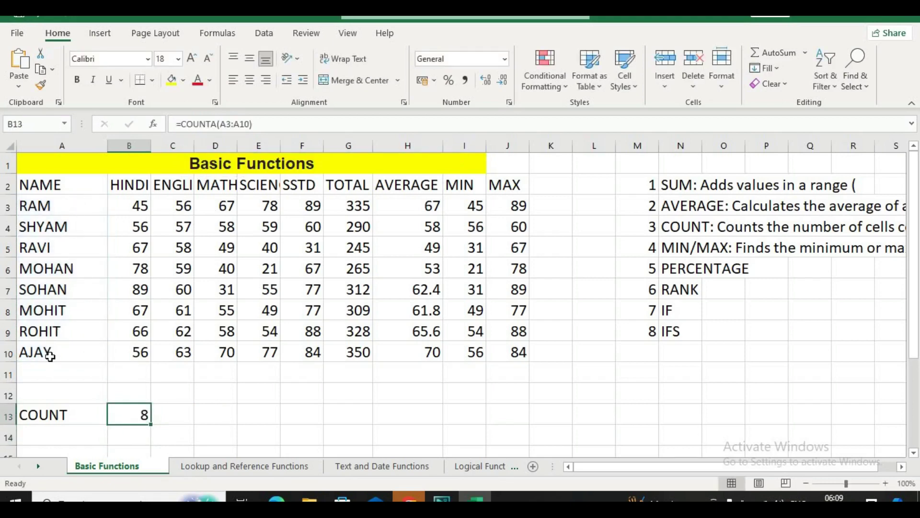
Count all the numeric subject marks by entering =COUNT(B3:F10) in D13, on the COUNT row
{"action": "left_click", "coordinate": [186, 409]}
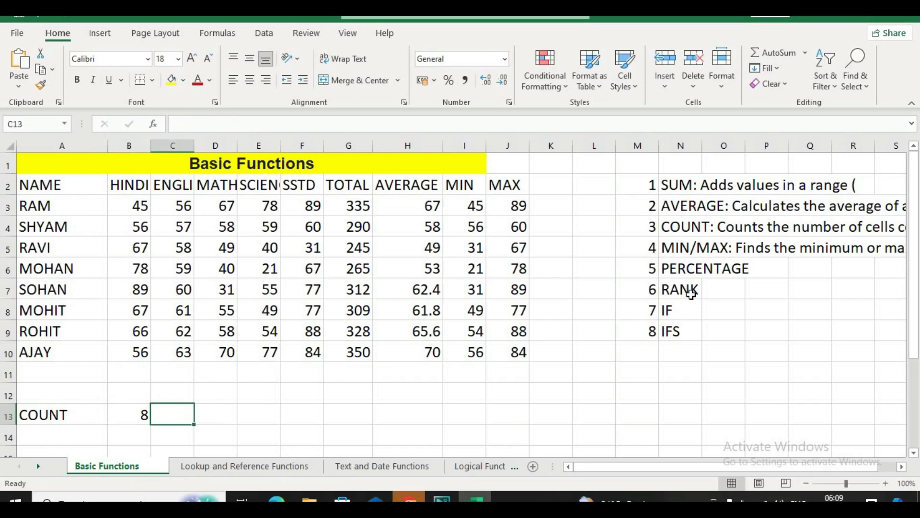
{"action": "left_click", "coordinate": [127, 416]}
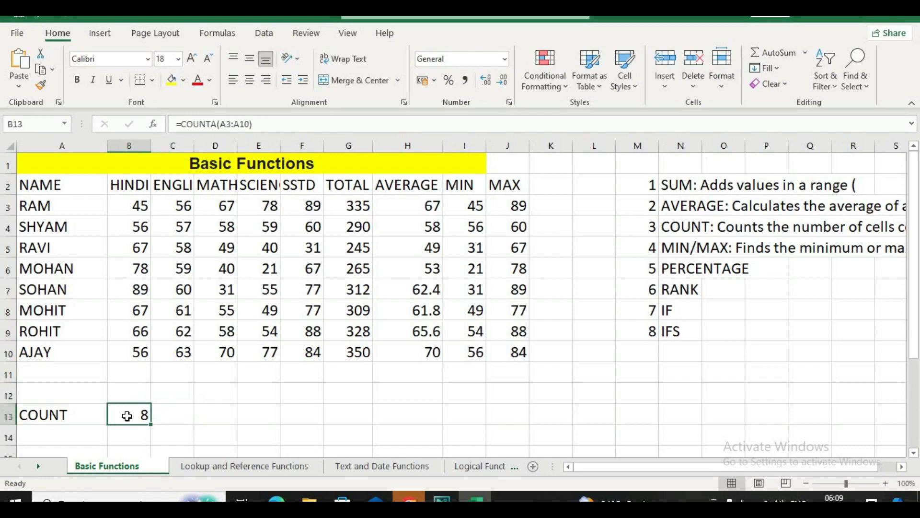
{"action": "left_click", "coordinate": [211, 410]}
{"action": "type", "text": "=COUNTA"}
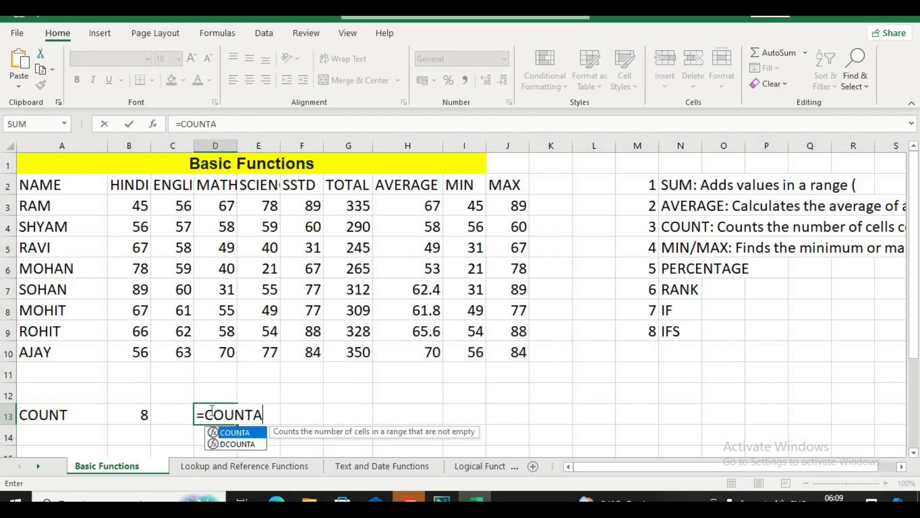
{"action": "key", "text": "BackSpace"}
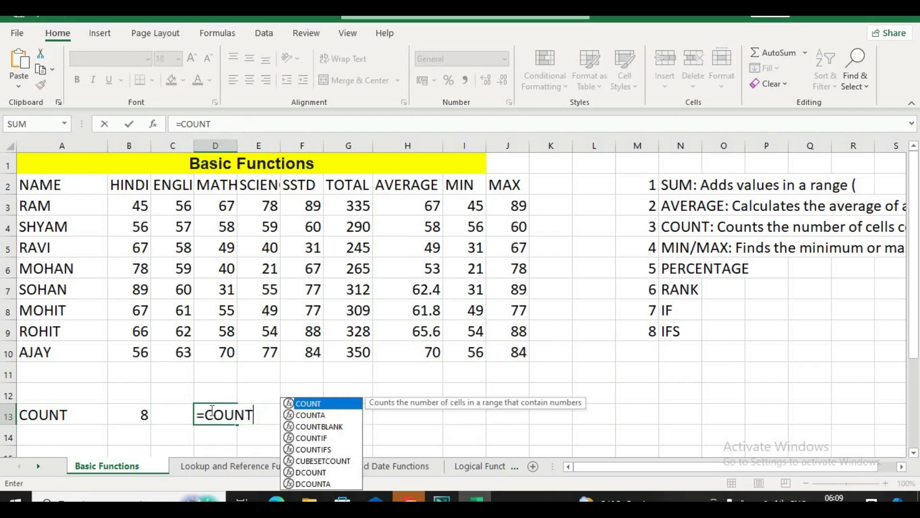
{"action": "type", "text": "("}
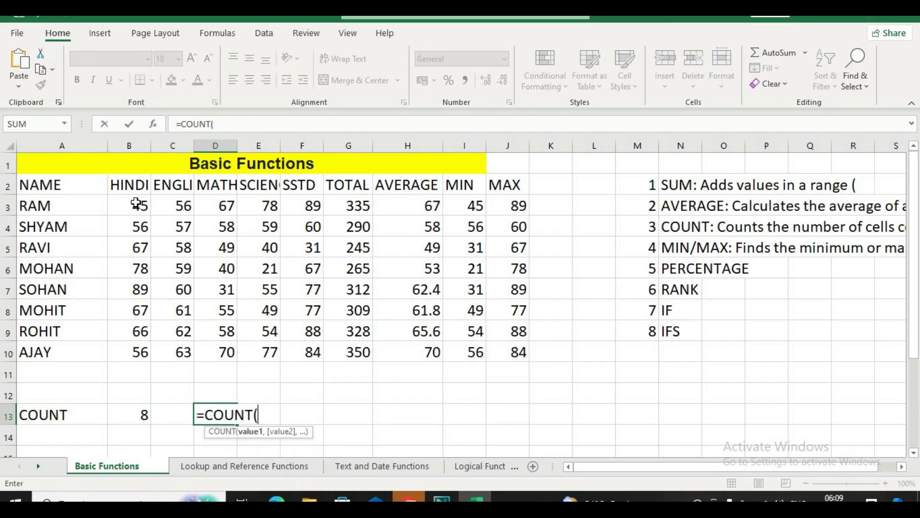
{"action": "left_click_drag", "start_coordinate": [134, 207], "coordinate": [305, 351]}
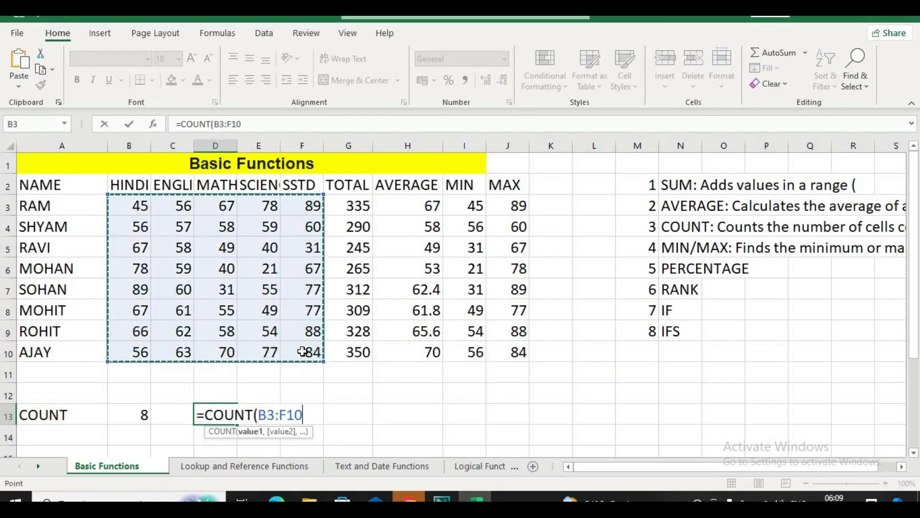
{"action": "key", "text": "Return"}
{"action": "left_click", "coordinate": [227, 413]}
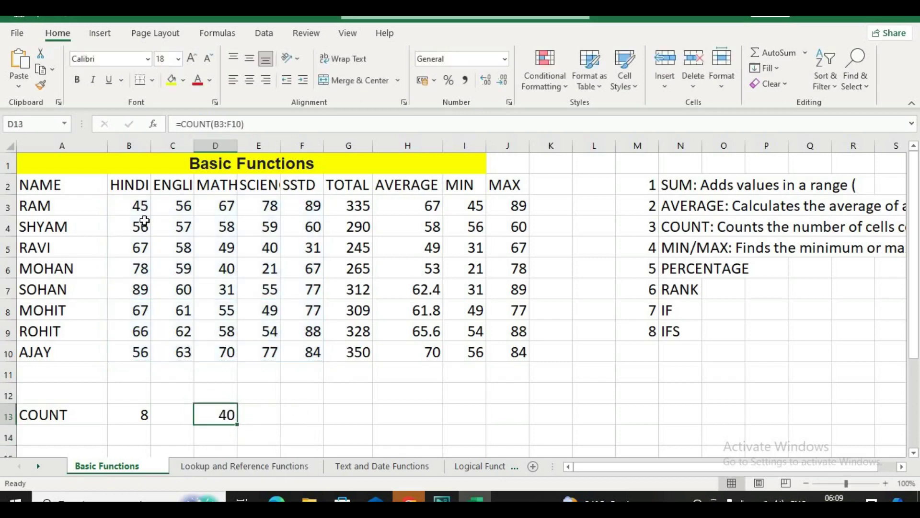
{"action": "left_click_drag", "start_coordinate": [143, 209], "coordinate": [305, 358]}
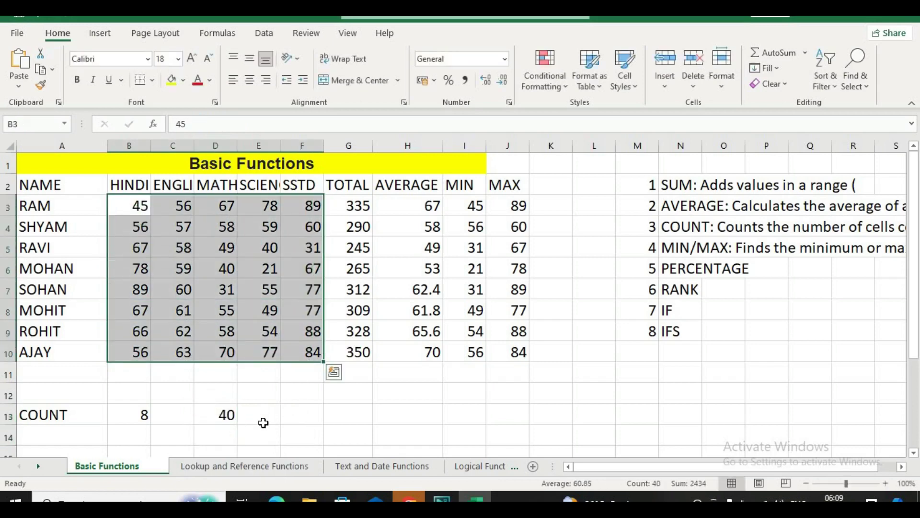
{"action": "left_click", "coordinate": [208, 418]}
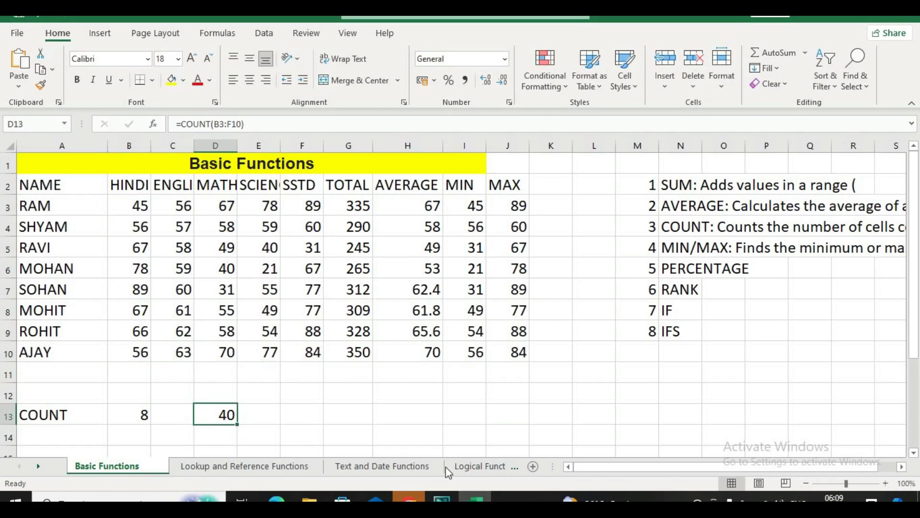
Add a PERCENTAGE header in K2 beside MAX and autofit column K to its width
{"action": "left_click", "coordinate": [556, 188]}
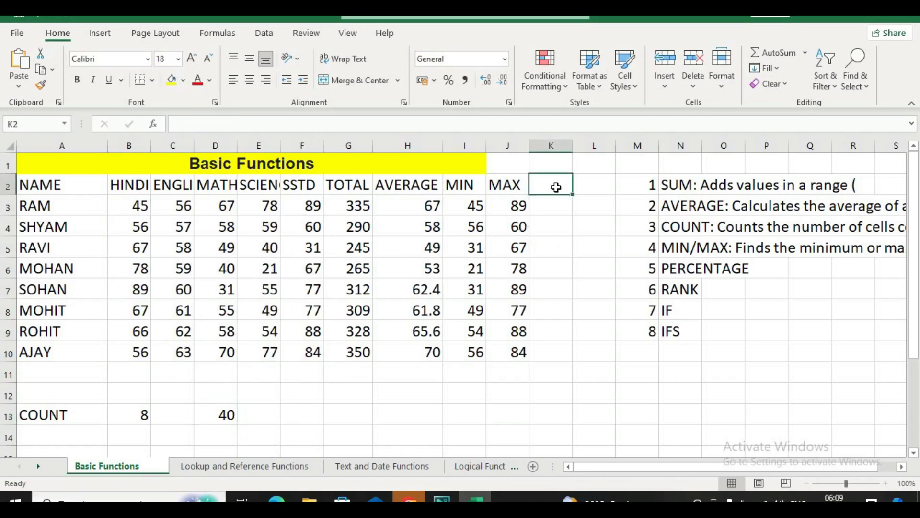
{"action": "type", "text": "PERCE"}
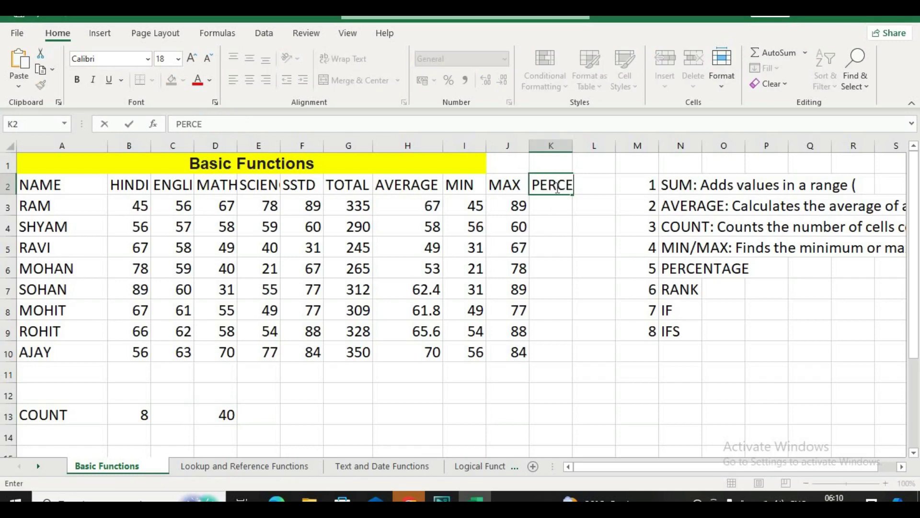
{"action": "type", "text": "NTAGE"}
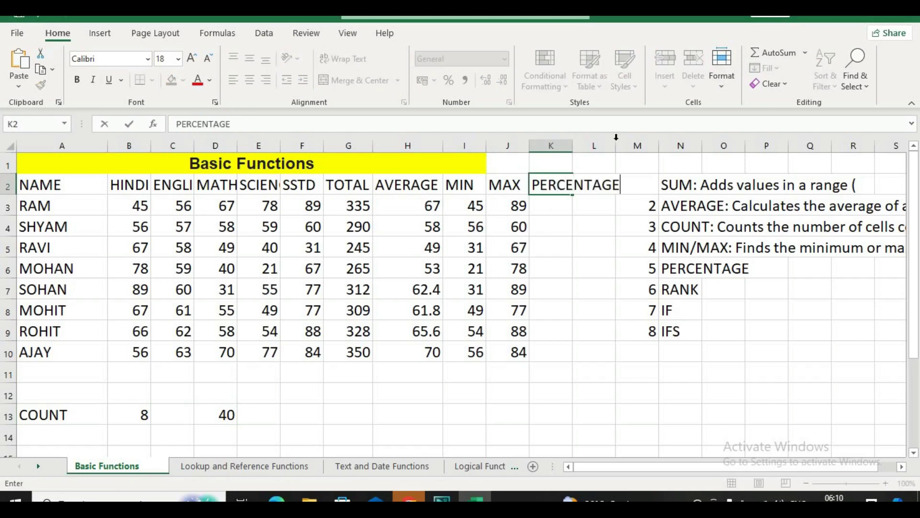
{"action": "left_click", "coordinate": [587, 237]}
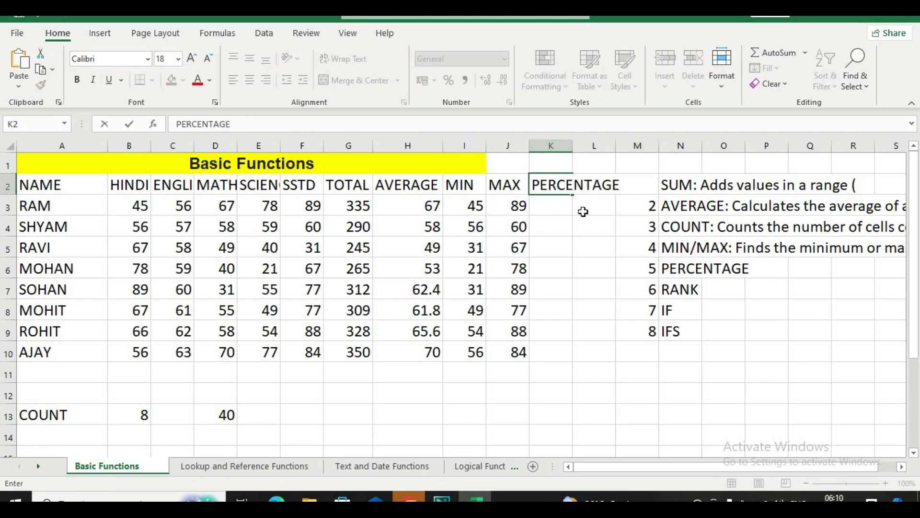
{"action": "left_click", "coordinate": [558, 184]}
{"action": "double_click", "coordinate": [573, 146]}
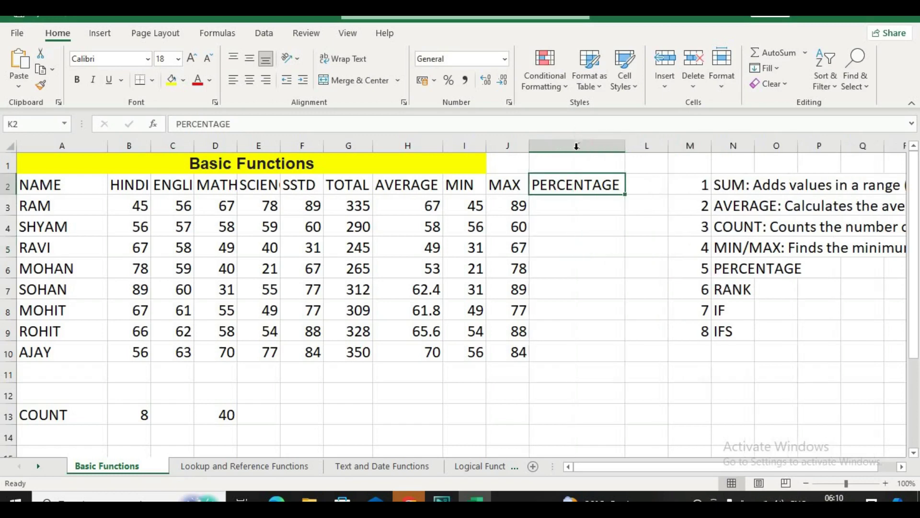
Calculate the first student's percentage in K3 with =G3/500*100 and fill the formula through K10
{"action": "left_click", "coordinate": [579, 205]}
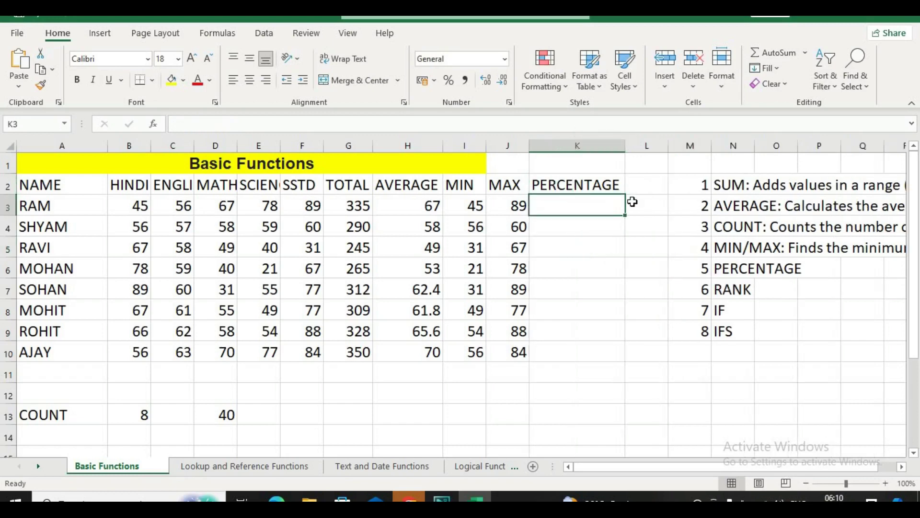
{"action": "type", "text": "=IF"}
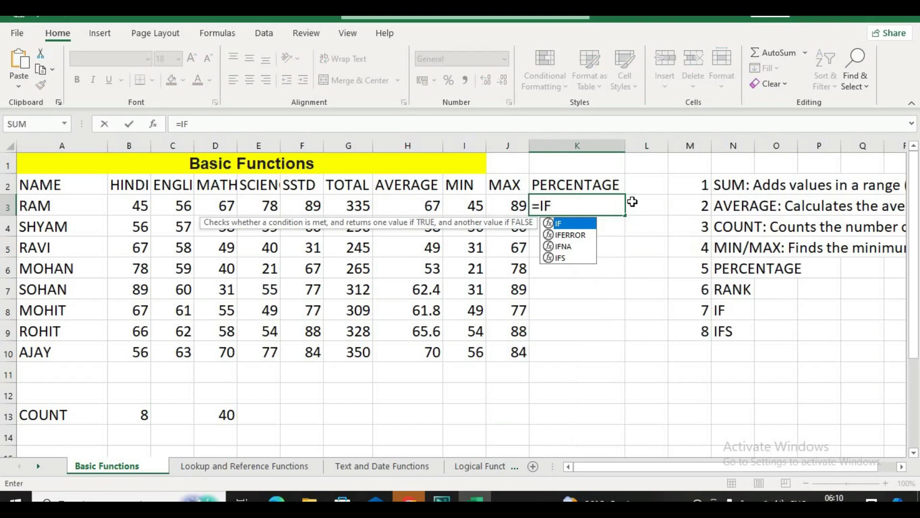
{"action": "key", "text": "BackSpace"}
{"action": "key", "text": "BackSpace"}
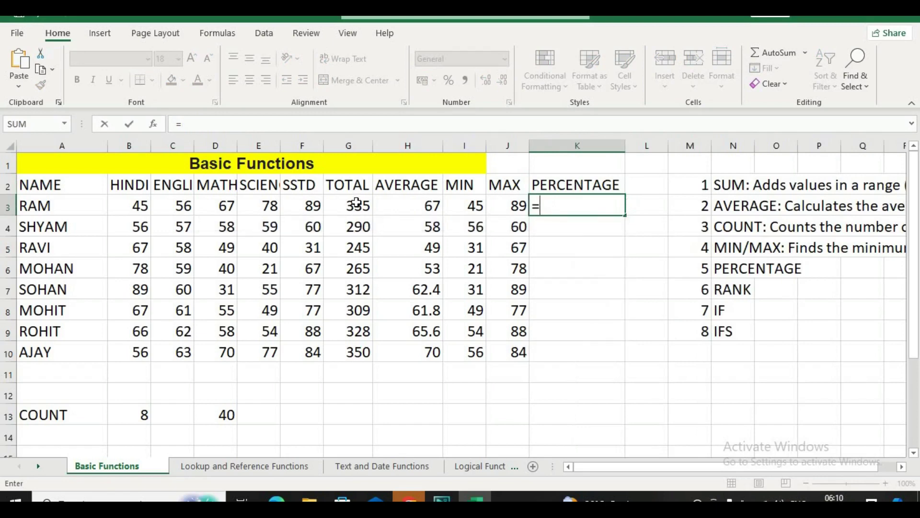
{"action": "left_click", "coordinate": [357, 204]}
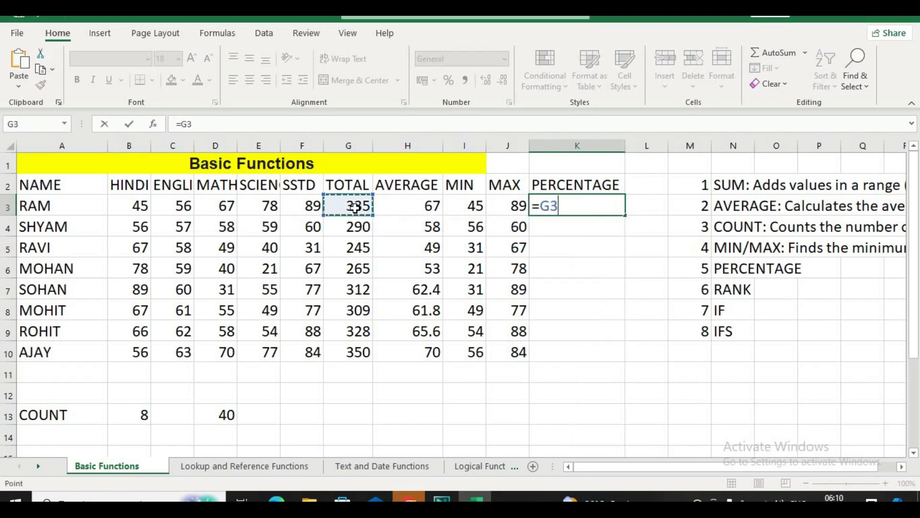
{"action": "type", "text": "/"}
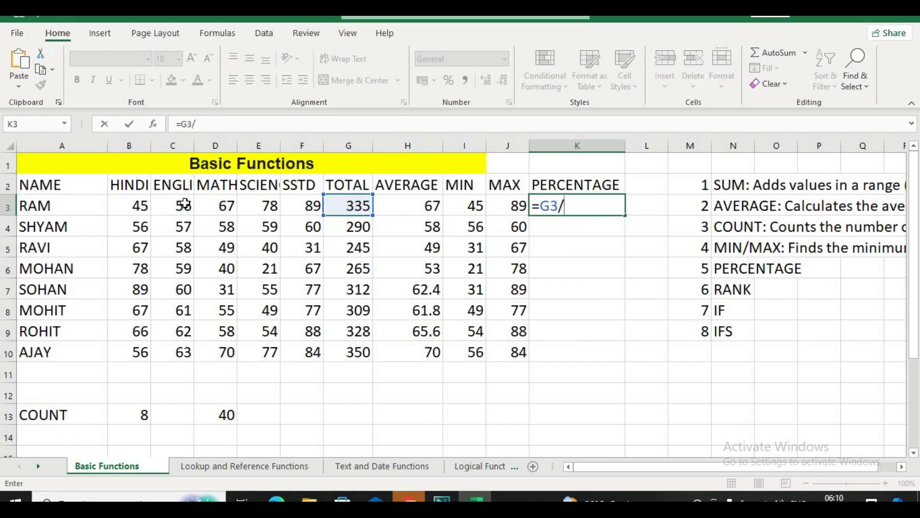
{"action": "type", "text": "500*1"}
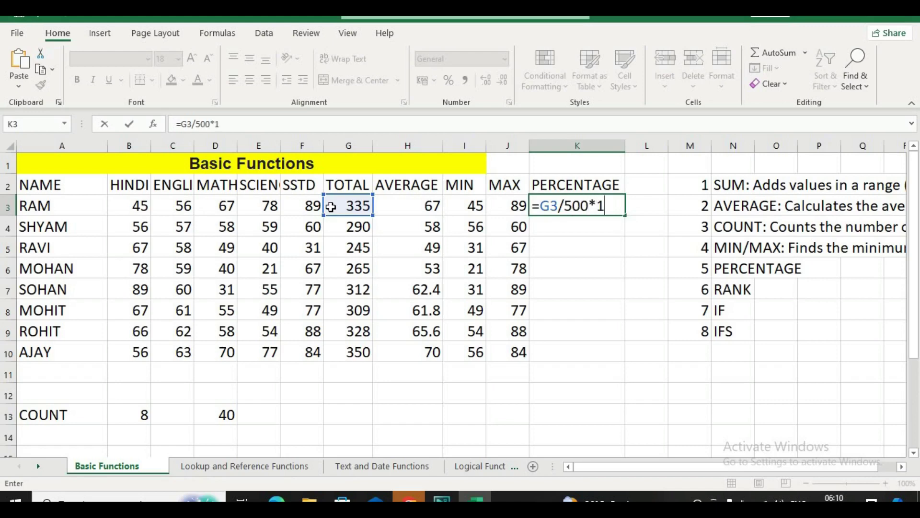
{"action": "type", "text": "00"}
{"action": "key", "text": "Return"}
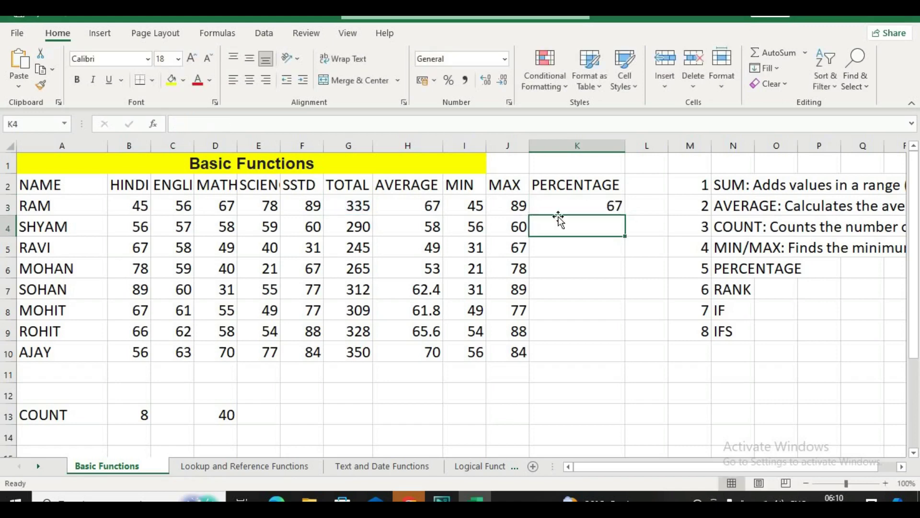
{"action": "left_click", "coordinate": [572, 205]}
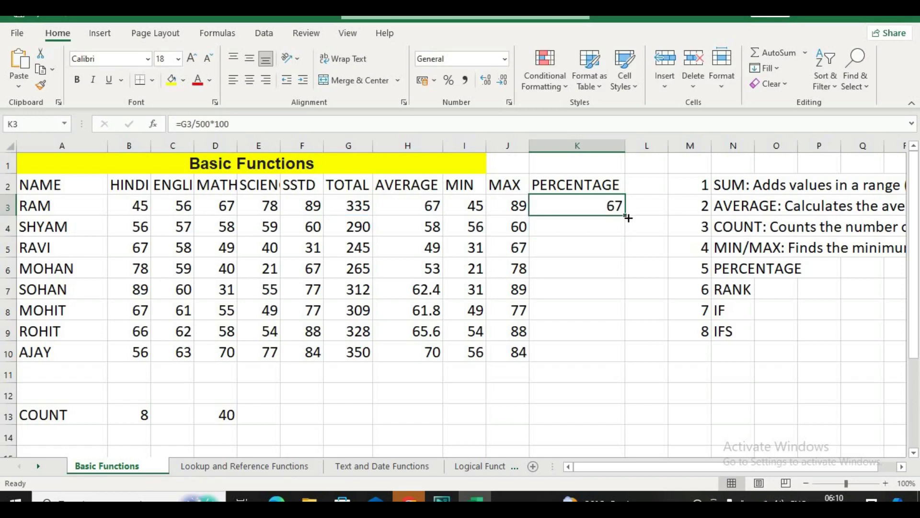
{"action": "double_click", "coordinate": [627, 217]}
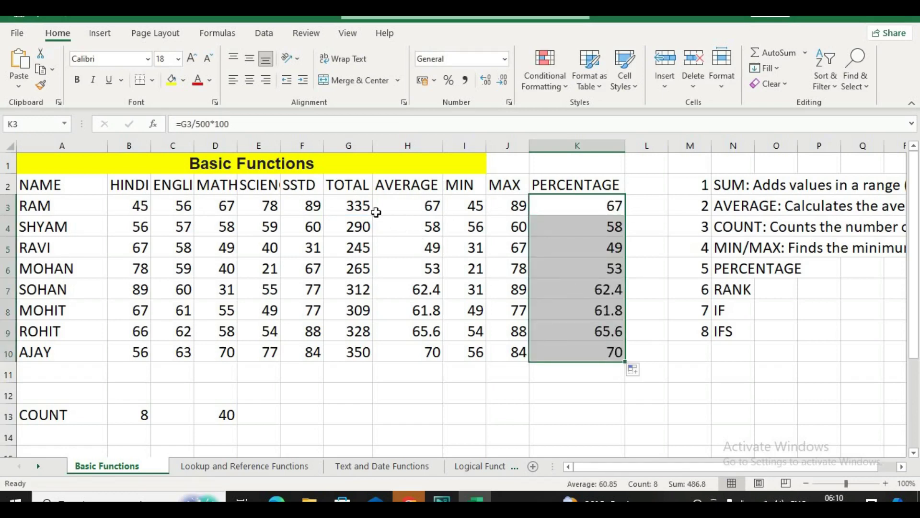
{"action": "left_click", "coordinate": [359, 204]}
{"action": "left_click", "coordinate": [413, 205]}
{"action": "left_click", "coordinate": [466, 205]}
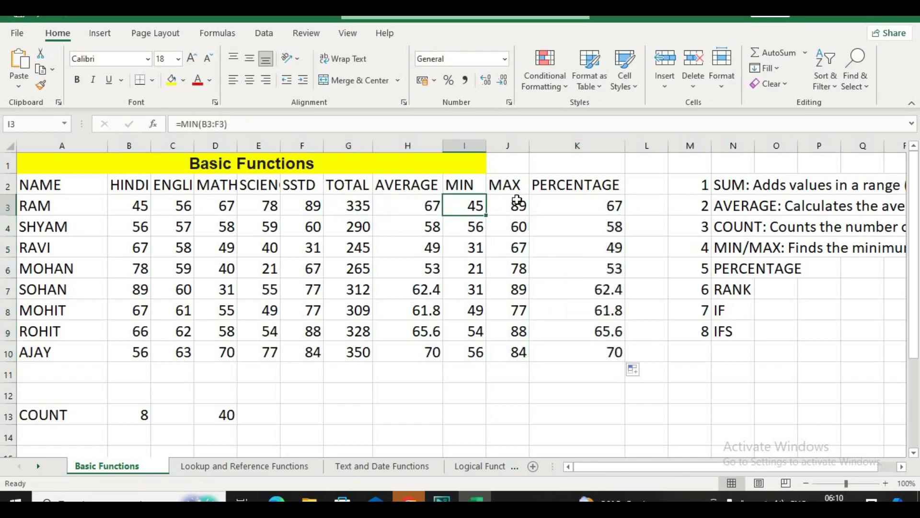
{"action": "left_click", "coordinate": [518, 204]}
{"action": "left_click", "coordinate": [579, 202]}
Add a RANK header in L2 beside PERCENTAGE
{"action": "left_click", "coordinate": [641, 185]}
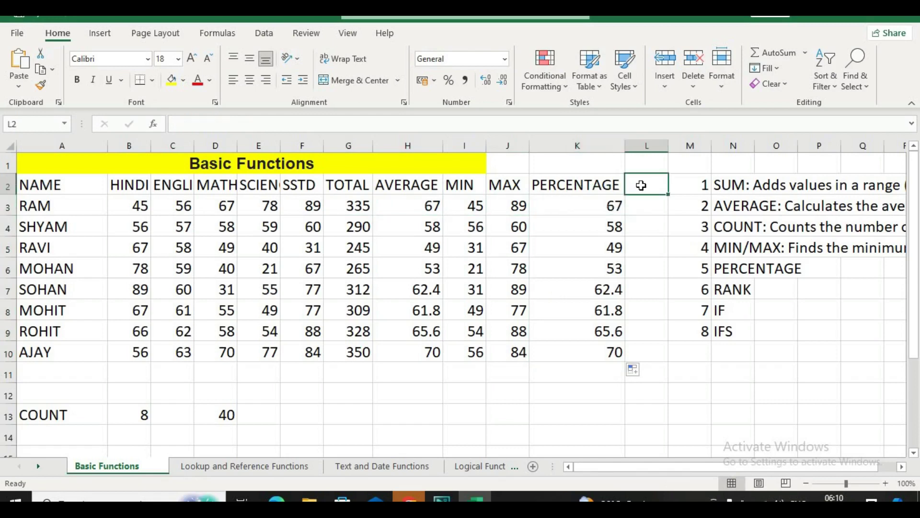
{"action": "type", "text": "RA"}
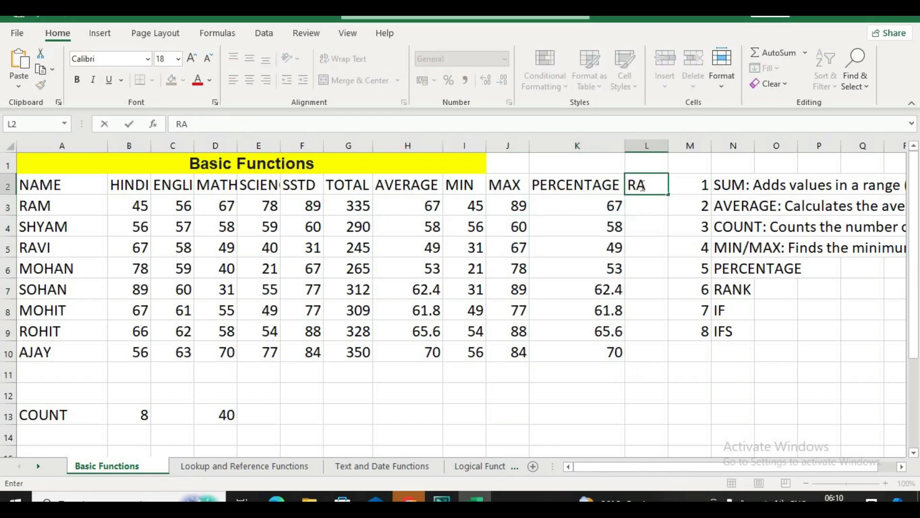
{"action": "type", "text": "NK"}
{"action": "key", "text": "Return"}
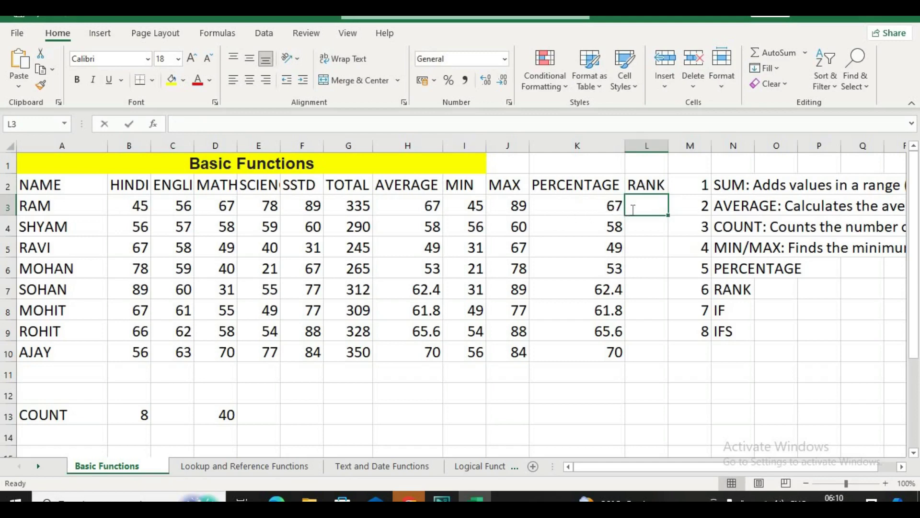
Rank the first student's percentage in L3 with RANK, using K3 as the number and the absolute range $K$3:$K$10 as the reference
{"action": "type", "text": "=RANK"}
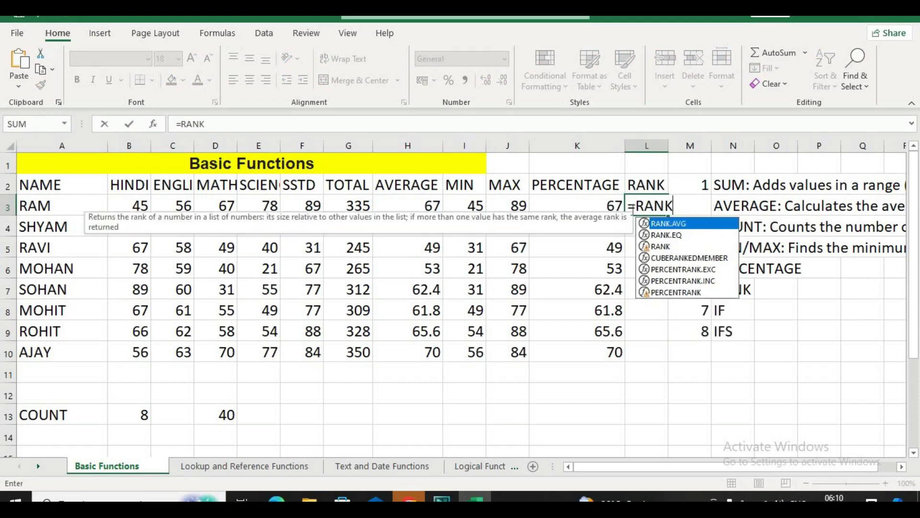
{"action": "type", "text": "("}
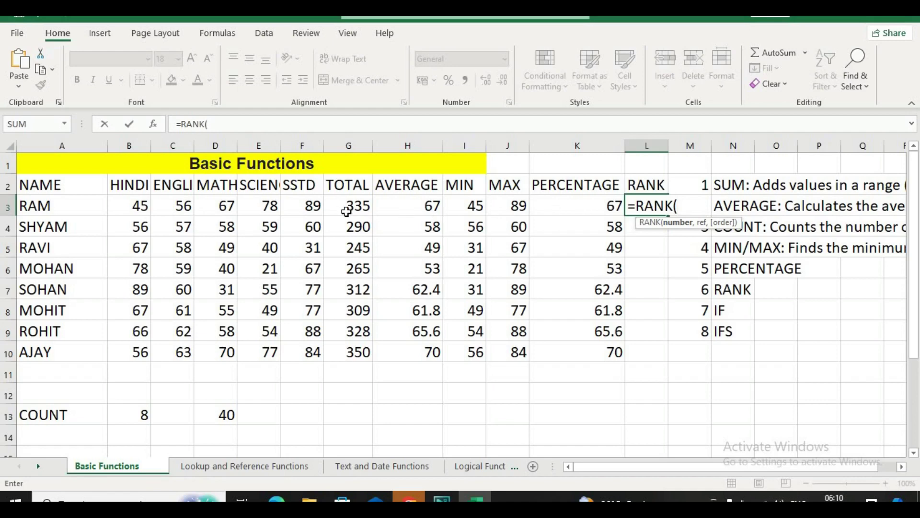
{"action": "left_click", "coordinate": [562, 206]}
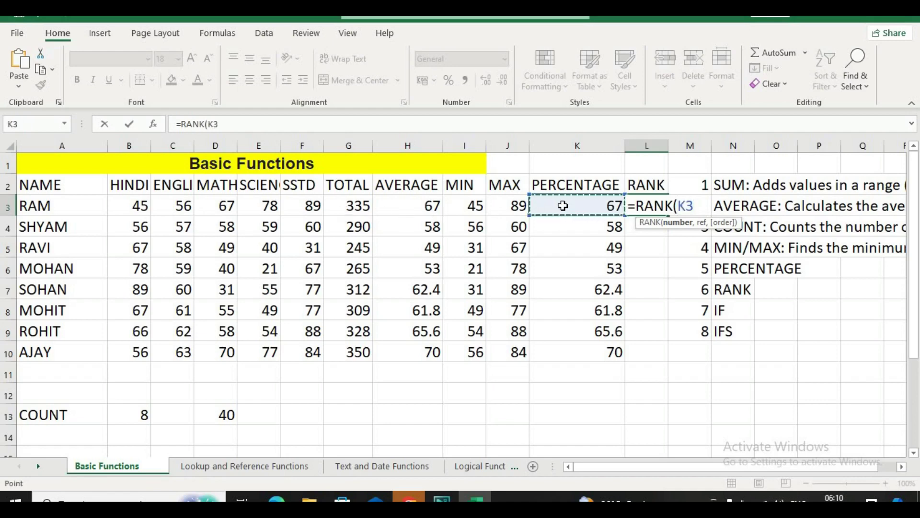
{"action": "type", "text": ","}
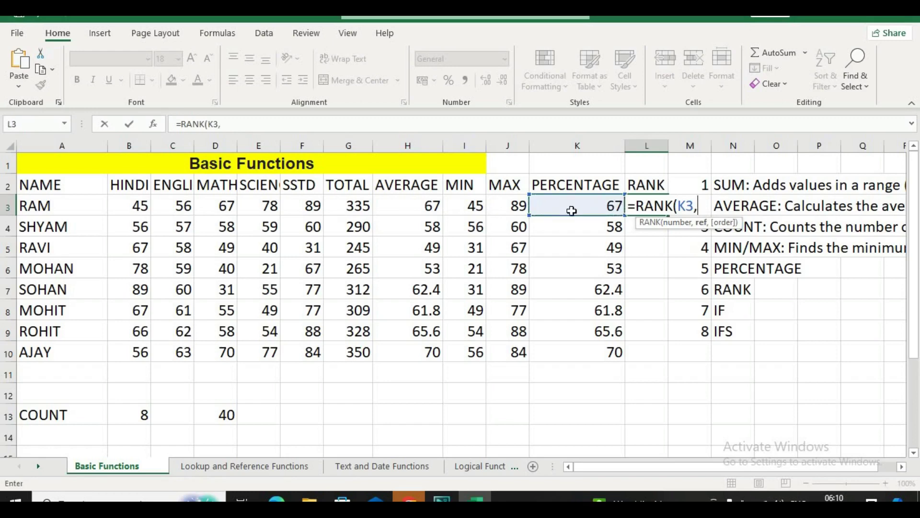
{"action": "left_click_drag", "start_coordinate": [564, 203], "coordinate": [567, 347]}
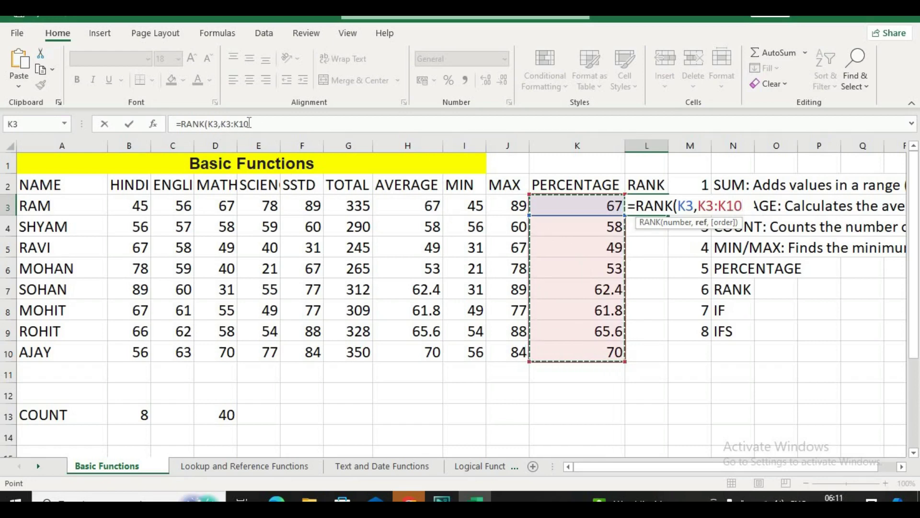
{"action": "left_click_drag", "start_coordinate": [227, 123], "coordinate": [271, 121]}
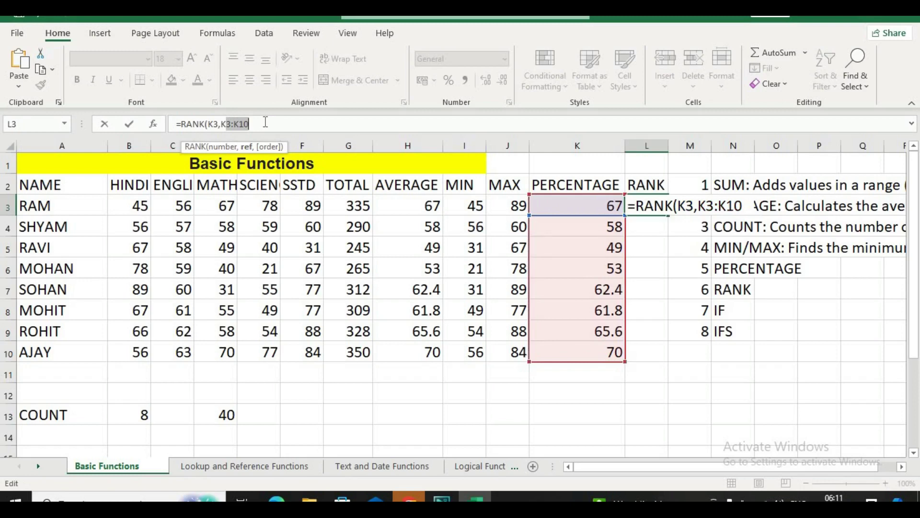
{"action": "key", "text": "F4"}
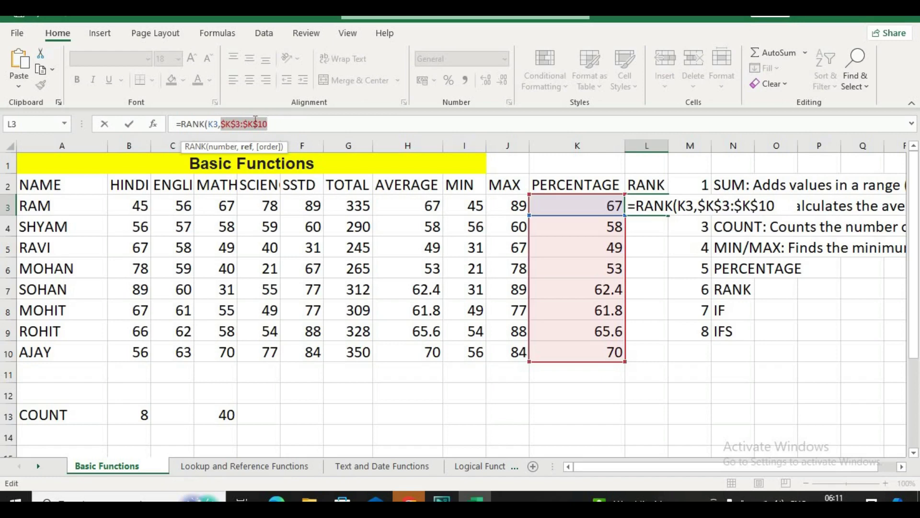
{"action": "left_click", "coordinate": [130, 125]}
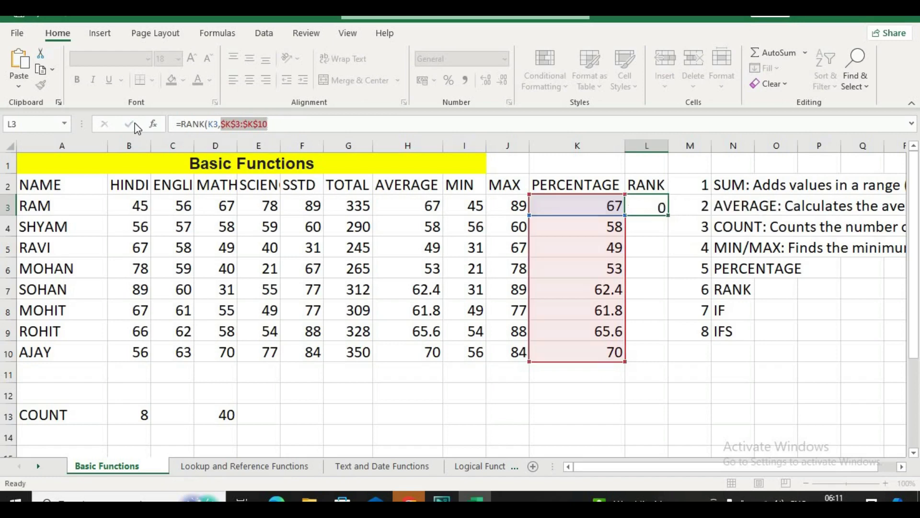
Complete the RANK formula in L3 and fill it down through L10
{"action": "double_click", "coordinate": [668, 216]}
{"action": "left_click", "coordinate": [643, 206]}
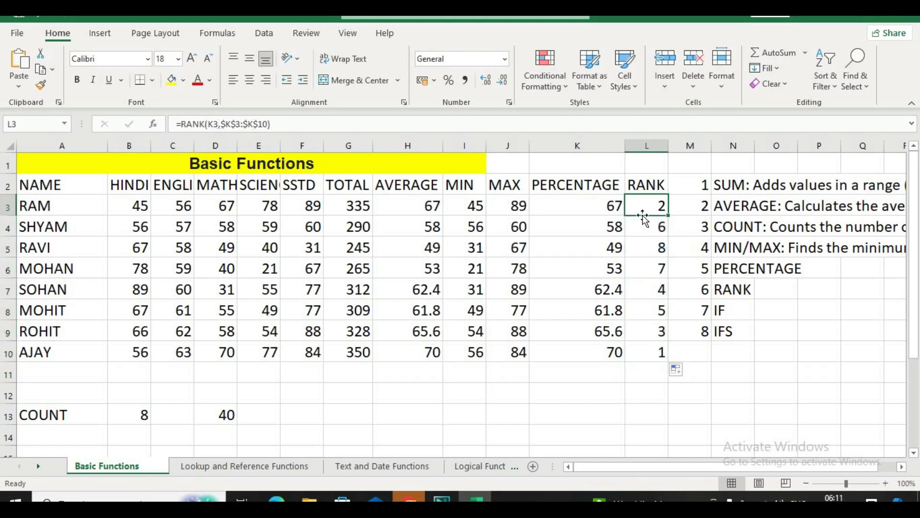
Examine the rank formulas and results for each student in L3 through L10
{"action": "left_click", "coordinate": [655, 224]}
{"action": "left_click", "coordinate": [645, 249]}
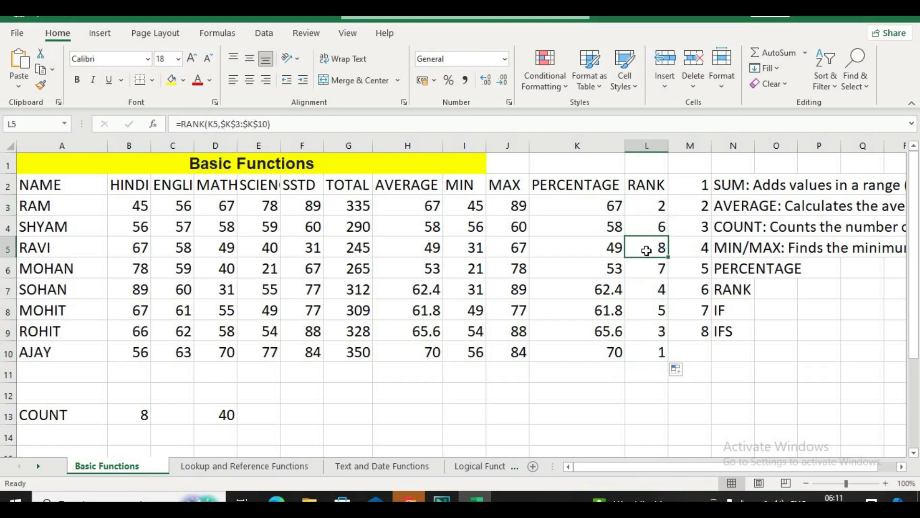
{"action": "left_click", "coordinate": [644, 267]}
{"action": "left_click", "coordinate": [645, 288]}
{"action": "left_click", "coordinate": [647, 311]}
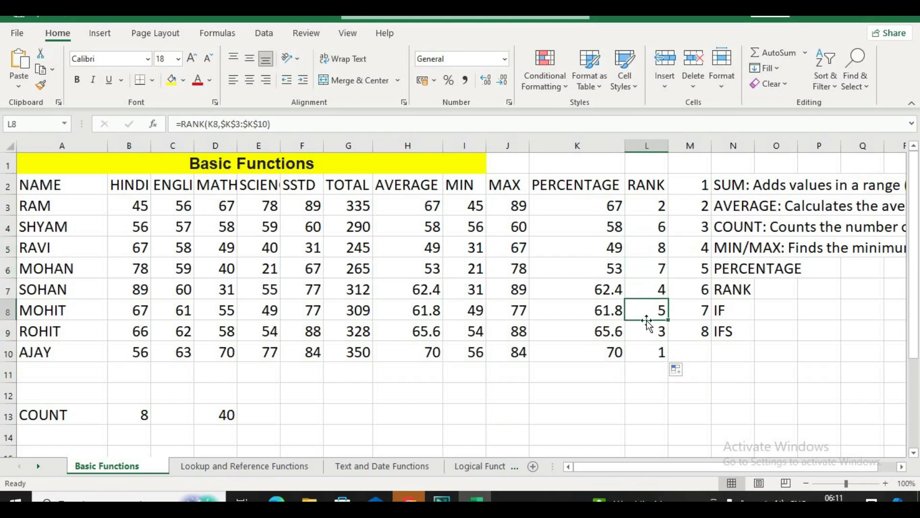
{"action": "left_click", "coordinate": [647, 349]}
{"action": "left_click", "coordinate": [640, 314]}
{"action": "left_click", "coordinate": [642, 289]}
{"action": "left_click", "coordinate": [645, 248]}
{"action": "left_click", "coordinate": [645, 206]}
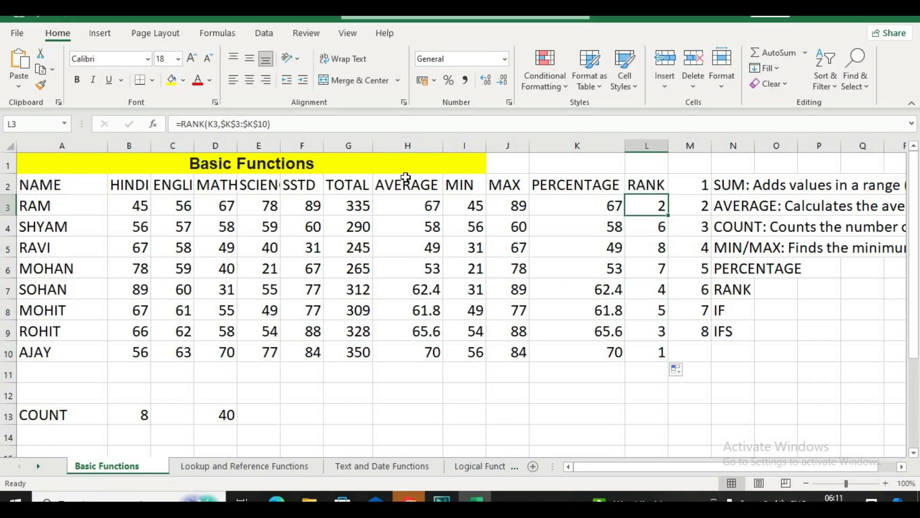
Review the header and first-row formula of each calculated column from TOTAL to RANK
{"action": "left_click", "coordinate": [331, 185]}
{"action": "left_click", "coordinate": [403, 184]}
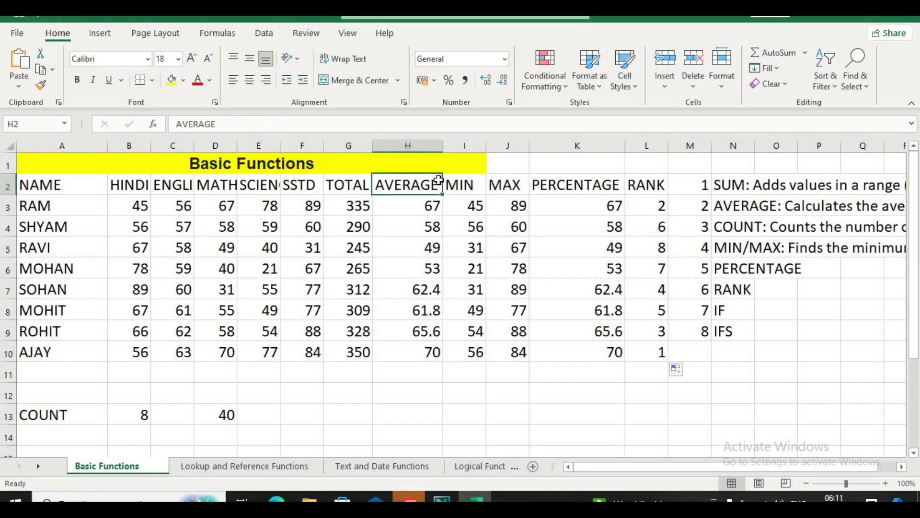
{"action": "left_click", "coordinate": [480, 184]}
{"action": "left_click", "coordinate": [506, 184]}
{"action": "left_click", "coordinate": [568, 185]}
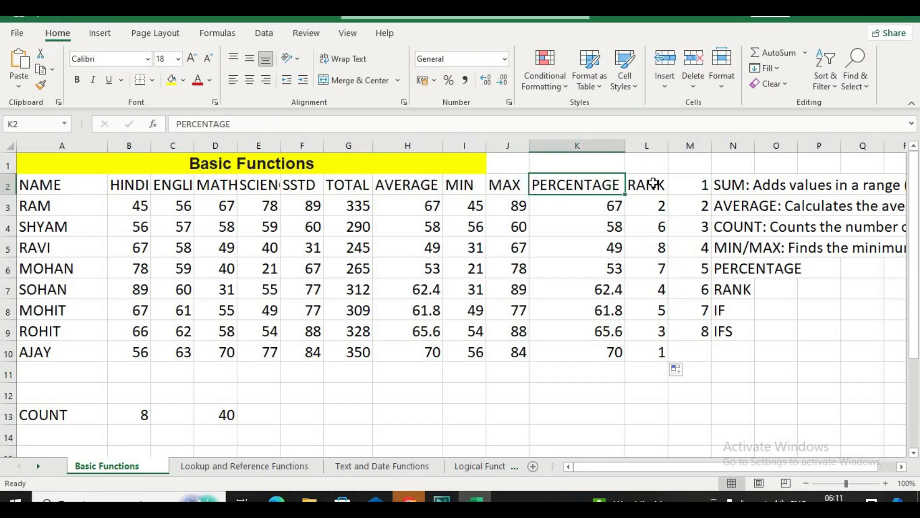
{"action": "left_click", "coordinate": [652, 183]}
{"action": "left_click", "coordinate": [354, 205]}
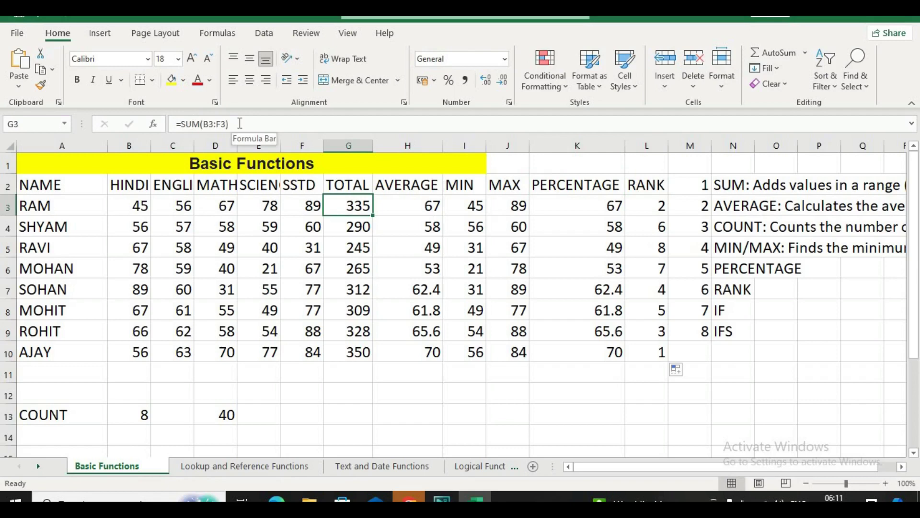
{"action": "left_click", "coordinate": [415, 205]}
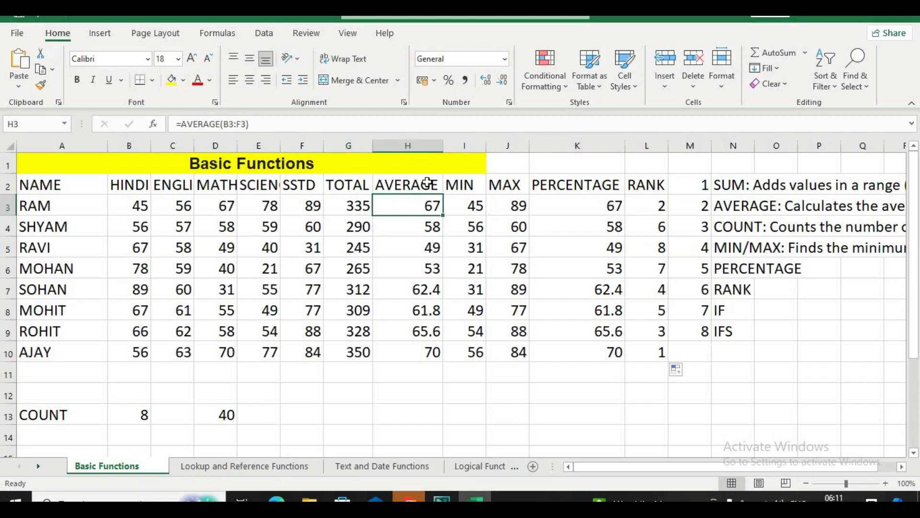
{"action": "left_click", "coordinate": [461, 205]}
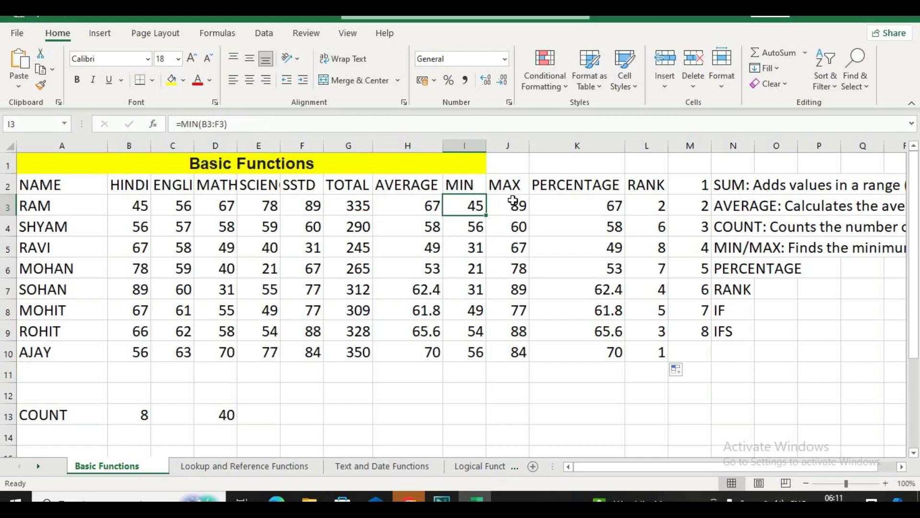
{"action": "left_click", "coordinate": [513, 201]}
{"action": "left_click", "coordinate": [579, 201]}
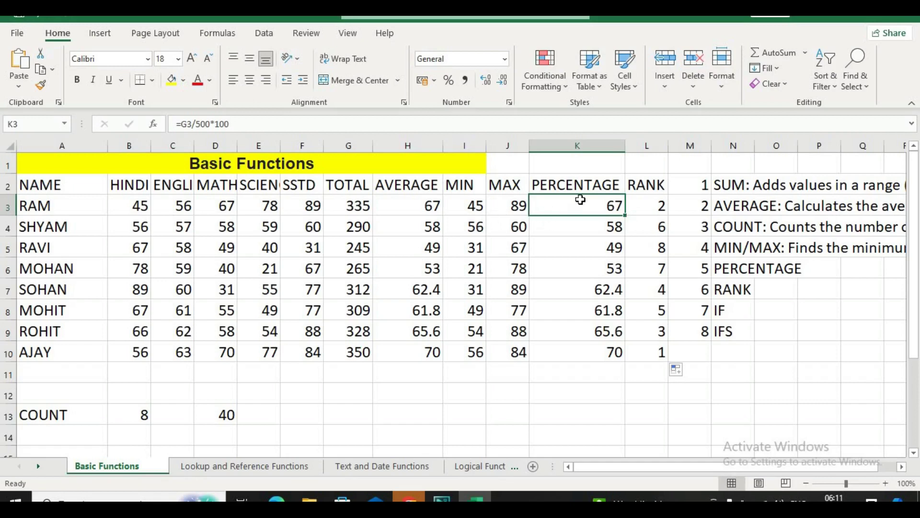
{"action": "left_click", "coordinate": [643, 205]}
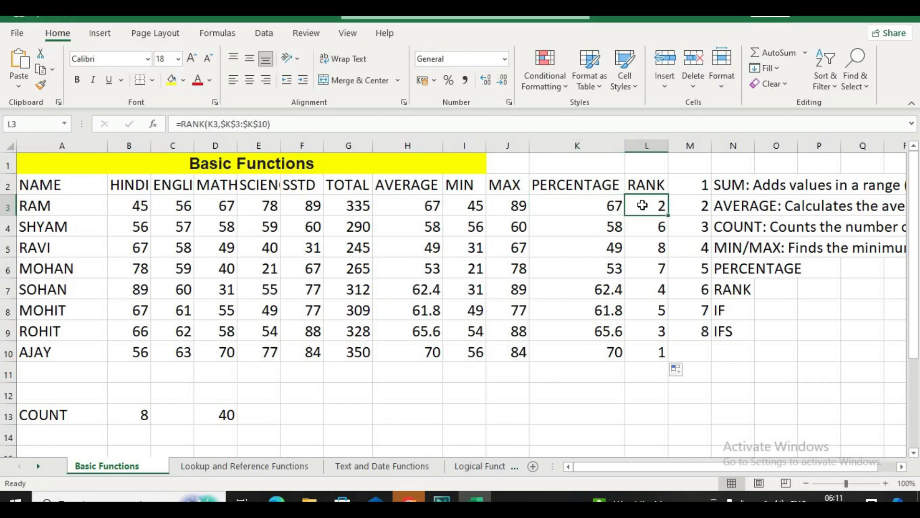
Compare the COUNTA formula in B13 with the COUNT formula in D13
{"action": "left_click", "coordinate": [75, 412]}
{"action": "left_click", "coordinate": [128, 412]}
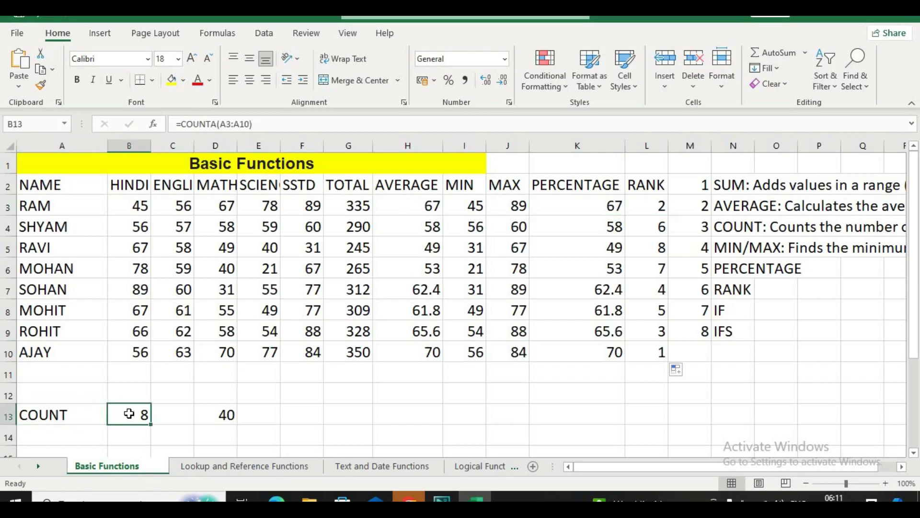
{"action": "left_click", "coordinate": [214, 410]}
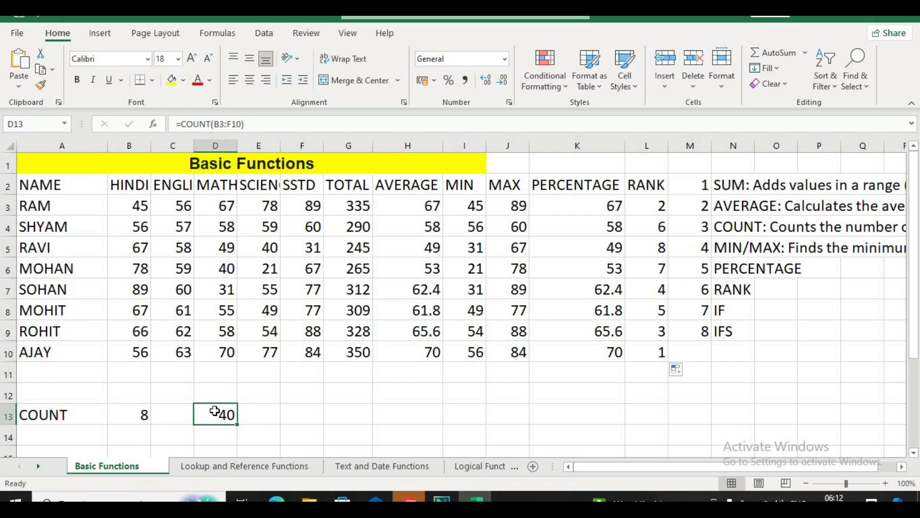
{"action": "left_click", "coordinate": [130, 417]}
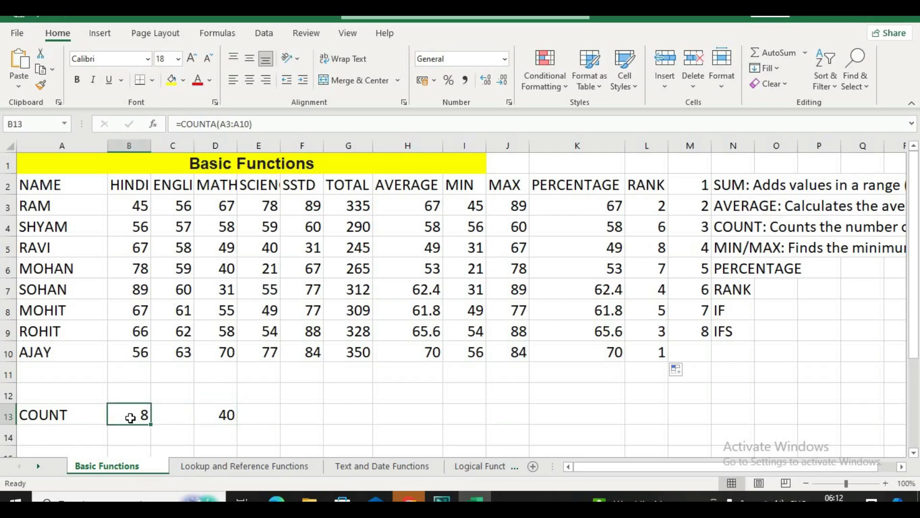
{"action": "left_click", "coordinate": [205, 415]}
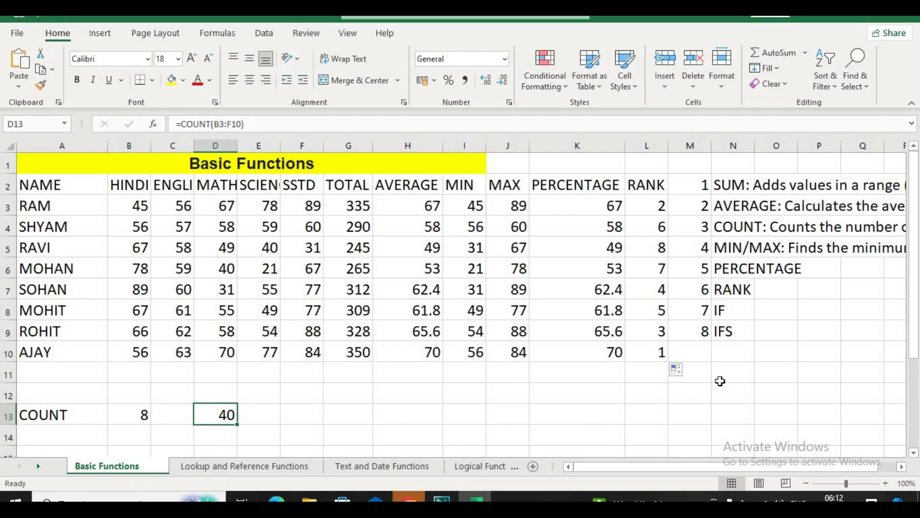
Insert a blank column at M, beside RANK, and add an IF header in M2
{"action": "left_click", "coordinate": [684, 140]}
{"action": "right_click", "coordinate": [684, 140]}
{"action": "key", "text": "Escape"}
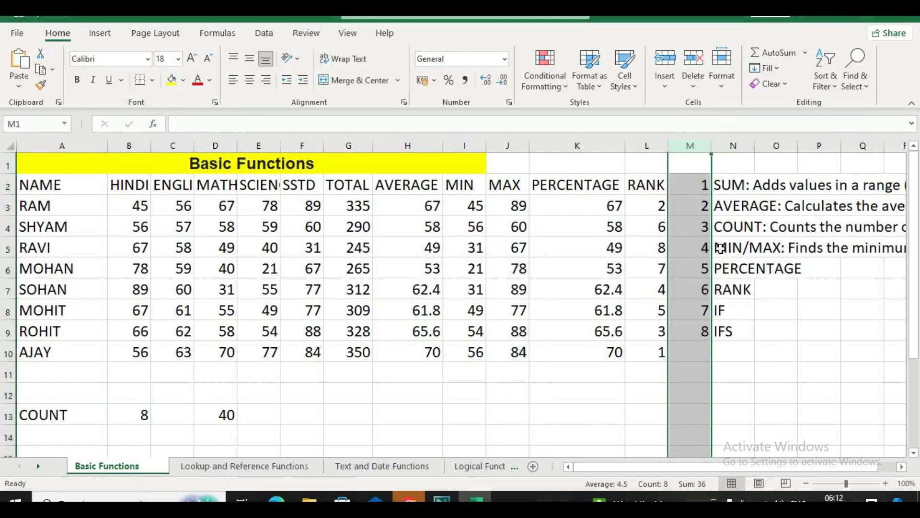
{"action": "key", "text": "ctrl+shift+plus"}
{"action": "left_click", "coordinate": [688, 181]}
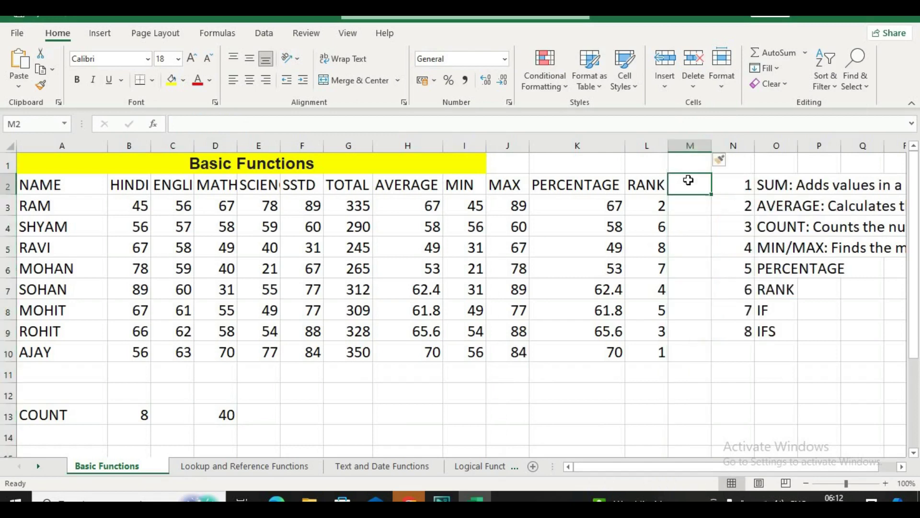
{"action": "type", "text": "IF"}
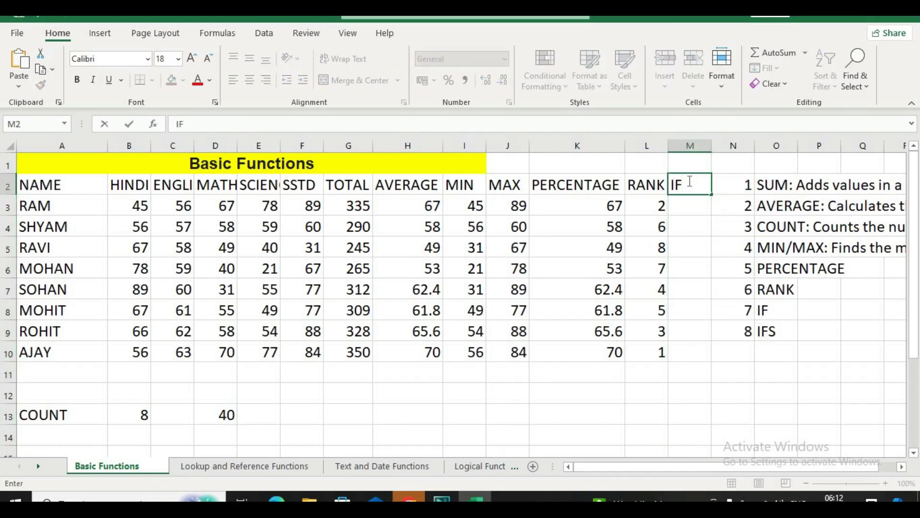
{"action": "key", "text": "Return"}
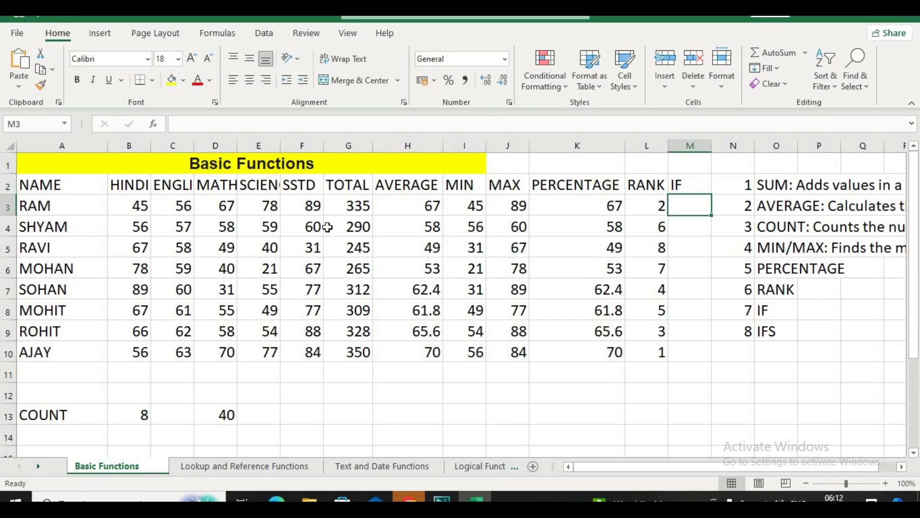
Set the first student's marks to 0 in B3, C3 and D3 and to 23 in E3 and F3, checking the percentage in K3
{"action": "left_click", "coordinate": [132, 212]}
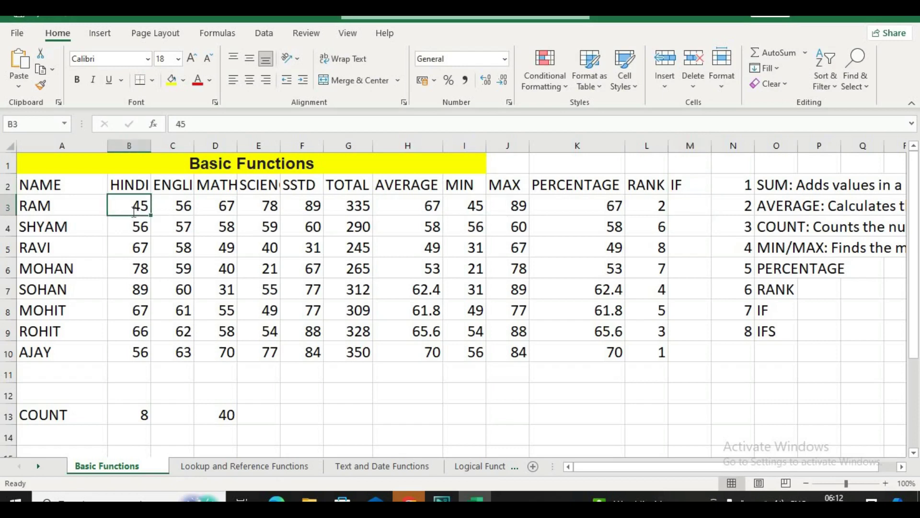
{"action": "type", "text": "0"}
{"action": "key", "text": "Tab"}
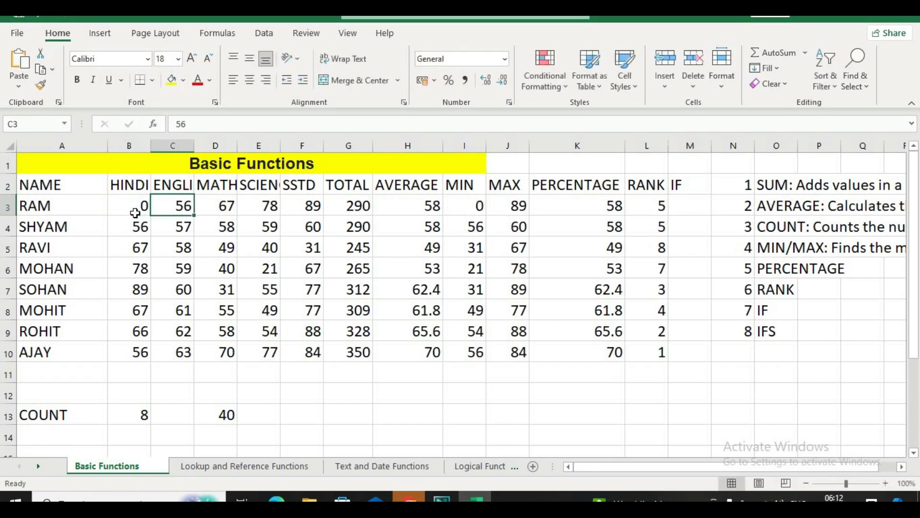
{"action": "type", "text": "0"}
{"action": "key", "text": "Tab"}
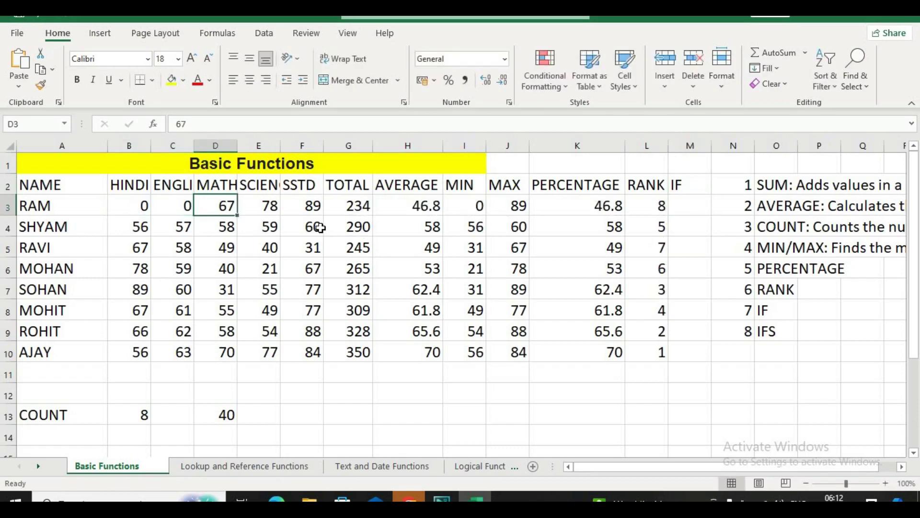
{"action": "type", "text": "0"}
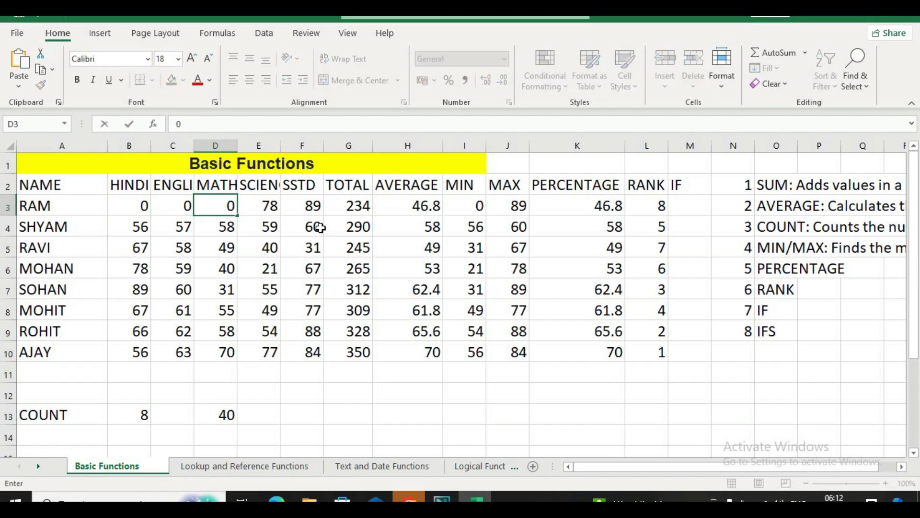
{"action": "key", "text": "Tab"}
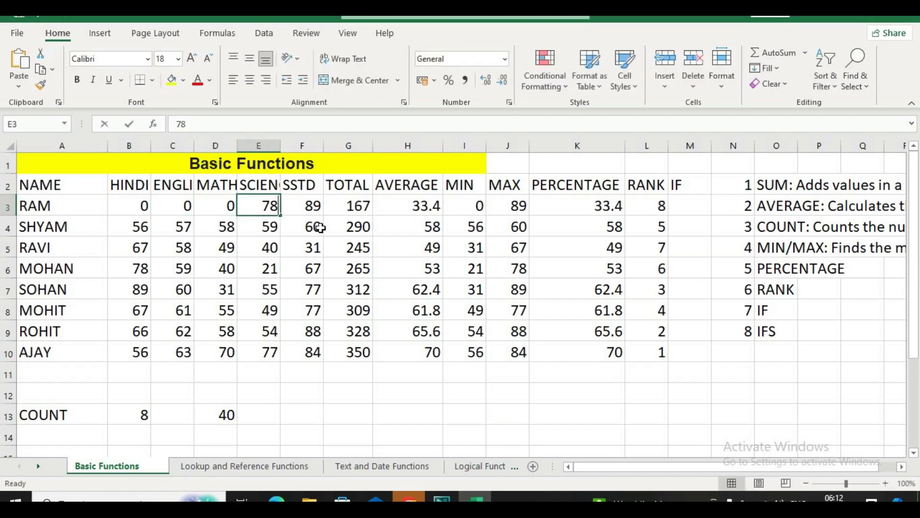
{"action": "type", "text": "23"}
{"action": "key", "text": "Tab"}
{"action": "type", "text": "23"}
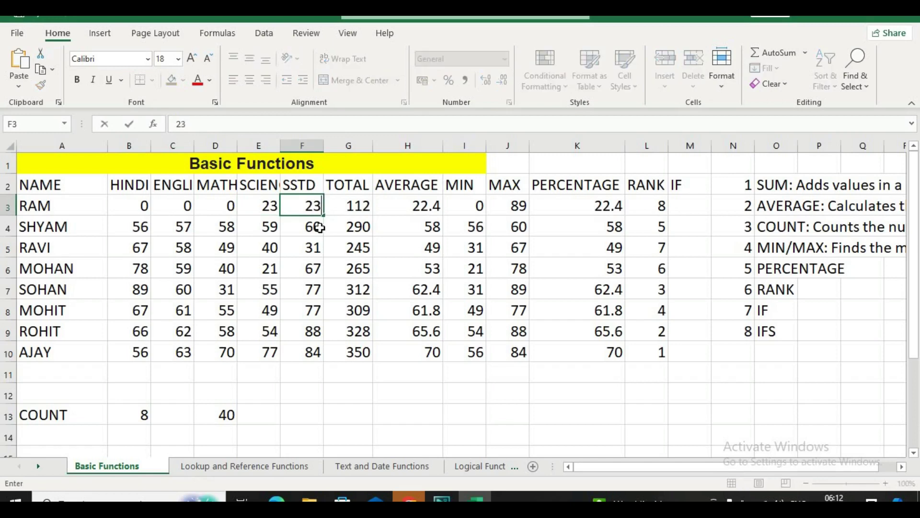
{"action": "key", "text": "Tab"}
{"action": "left_click", "coordinate": [605, 207]}
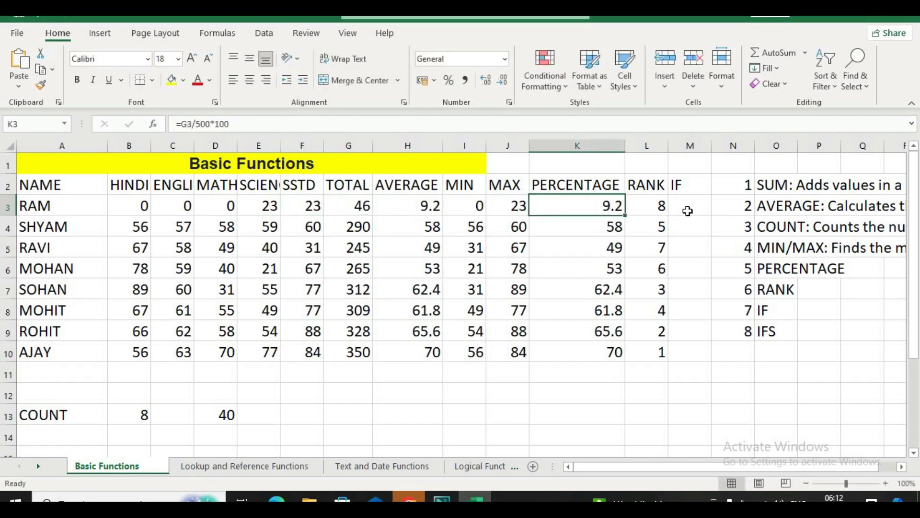
Start an IF formula in M3 whose logical test checks K3 with a greater-than comparison
{"action": "left_click", "coordinate": [685, 212]}
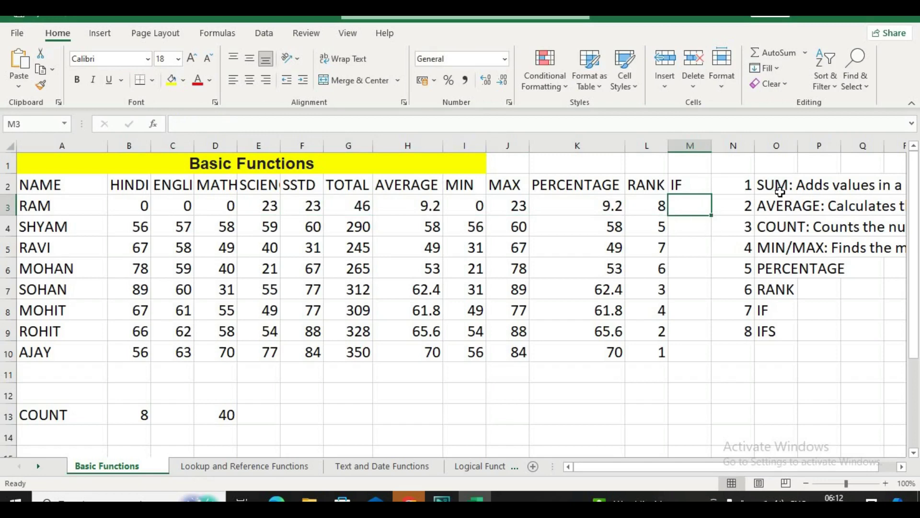
{"action": "type", "text": "=IF"}
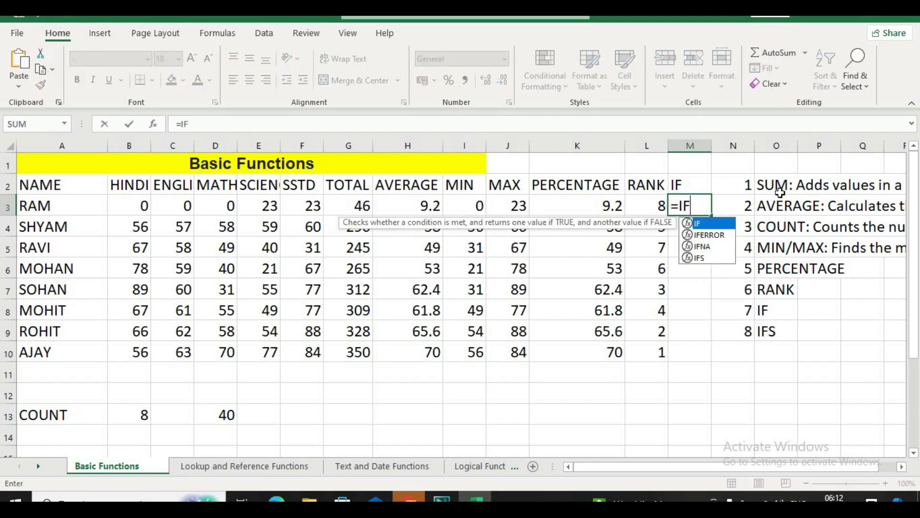
{"action": "type", "text": "("}
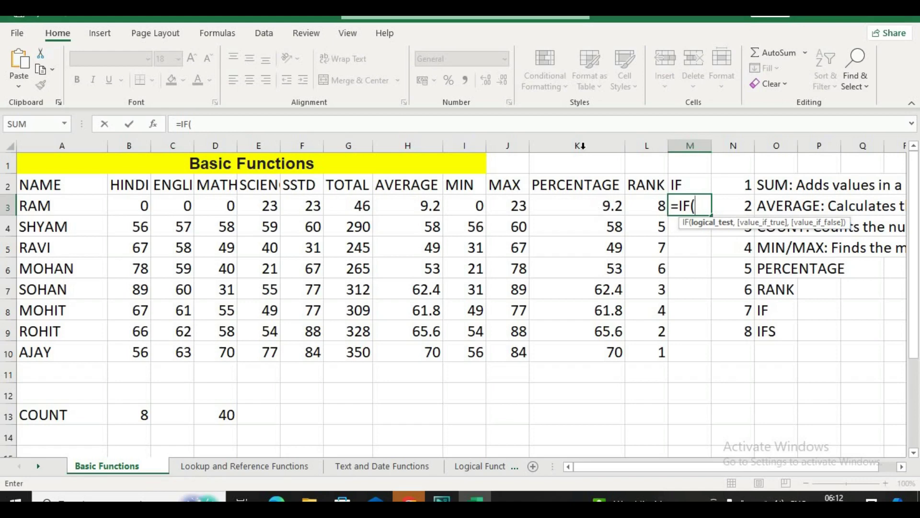
{"action": "left_click", "coordinate": [591, 206]}
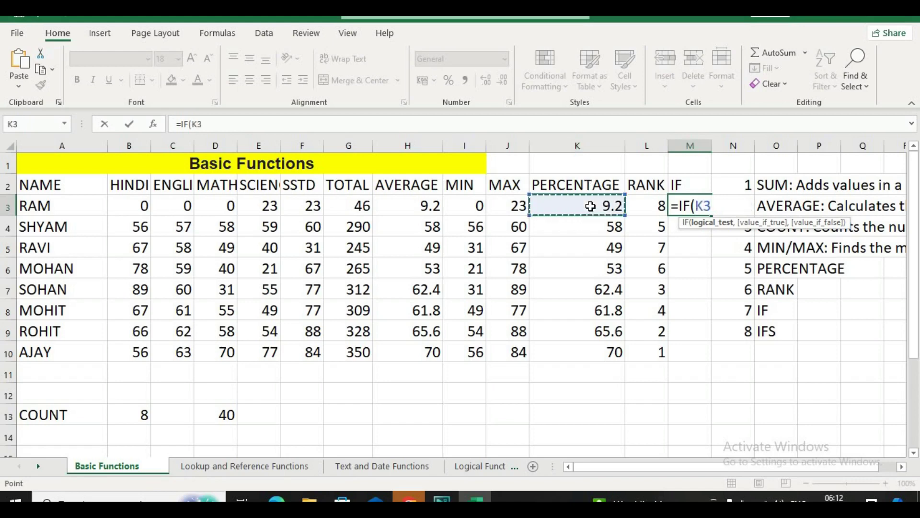
{"action": "type", "text": ","}
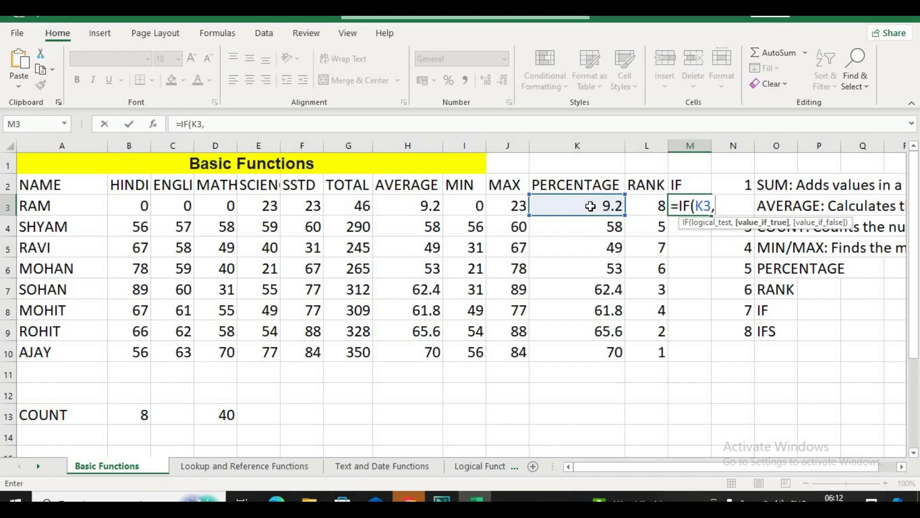
{"action": "key", "text": "BackSpace"}
{"action": "type", "text": ">"}
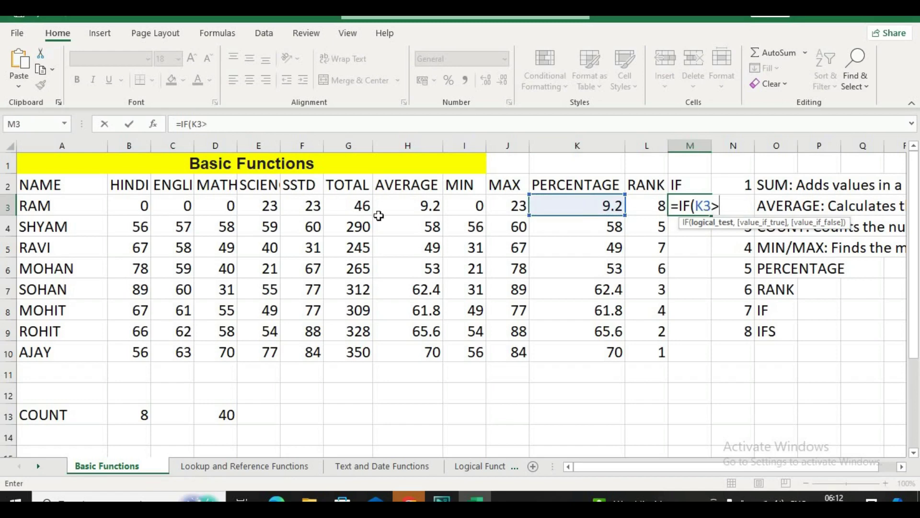
Complete the M3 formula as =IF(K3>35,"PASS","FAIL") and fill it down to M10
{"action": "left_click", "coordinate": [270, 124]}
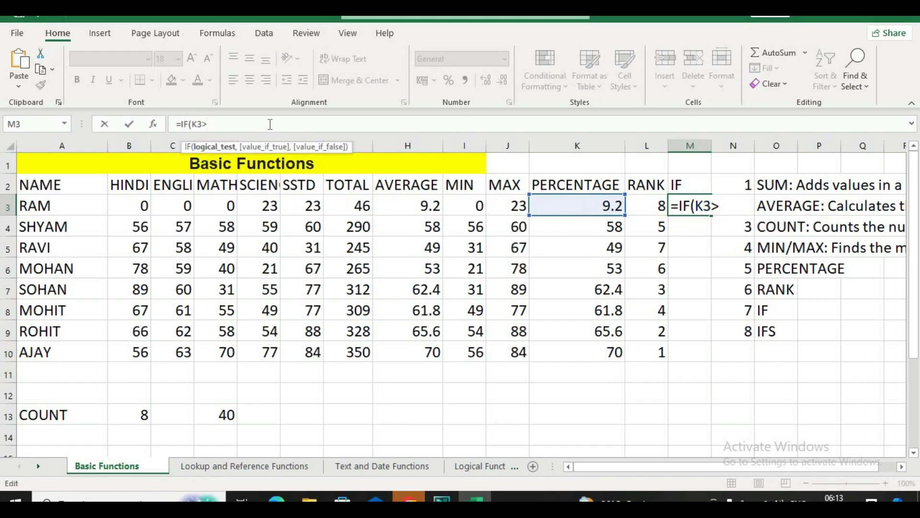
{"action": "key", "text": "Return"}
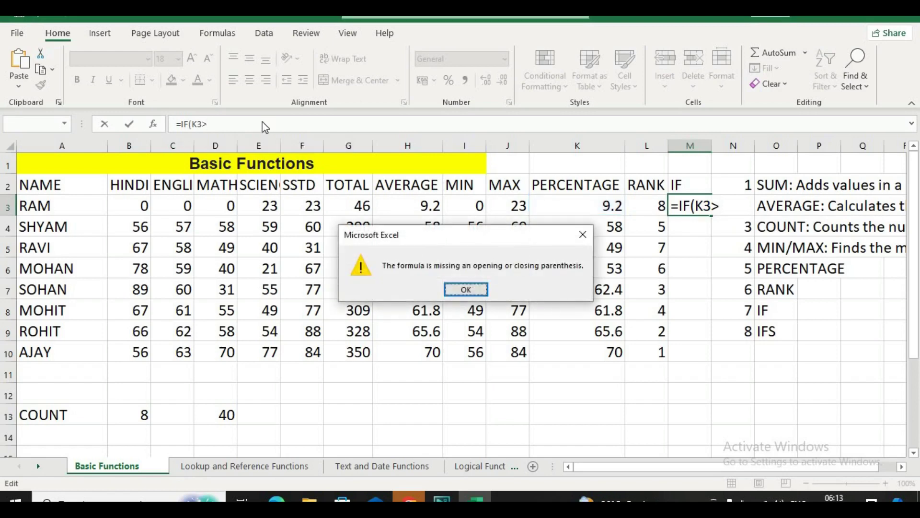
{"action": "left_click", "coordinate": [465, 289]}
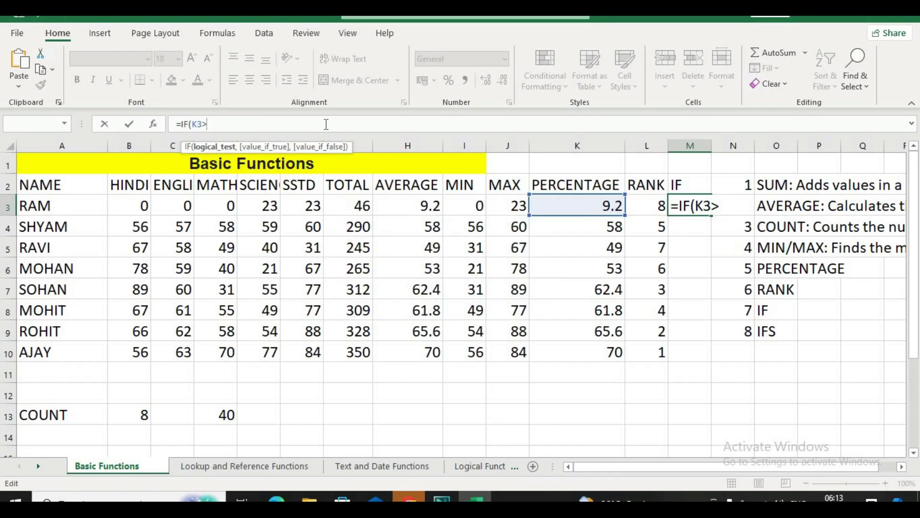
{"action": "type", "text": "35,"}
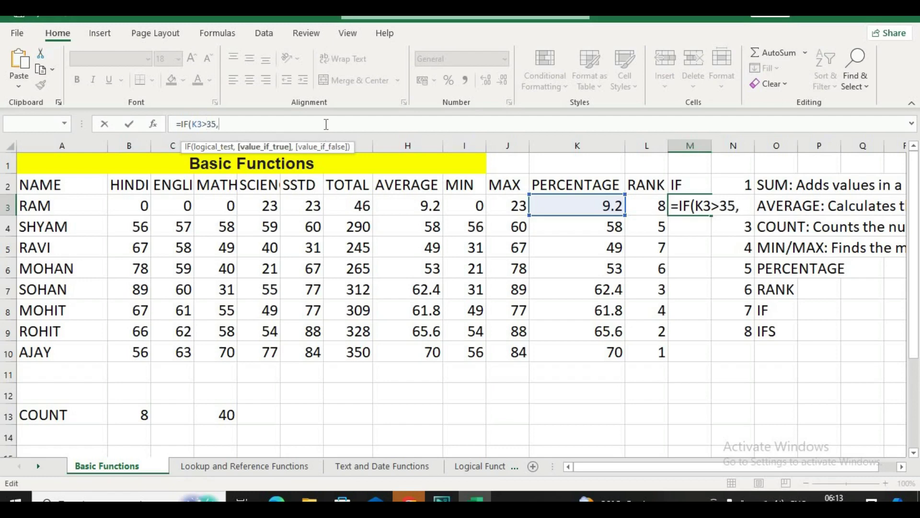
{"action": "type", "text": "\"PASS"}
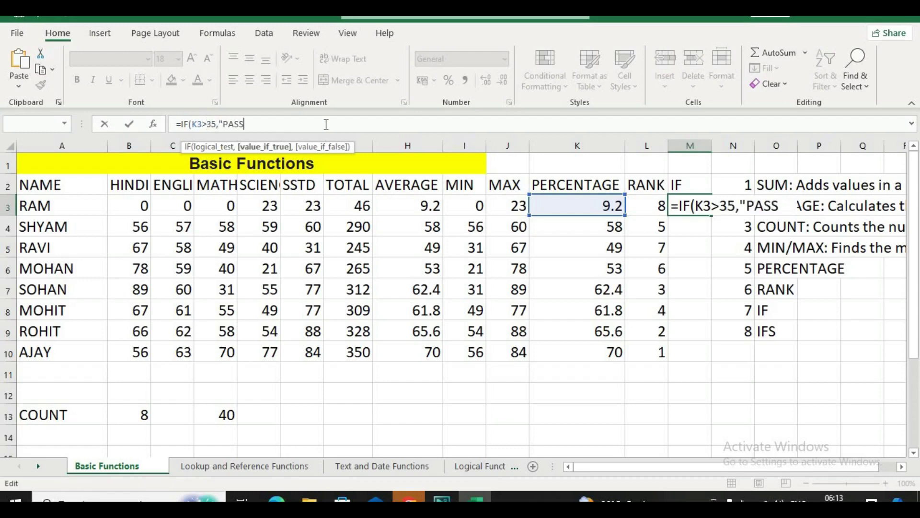
{"action": "type", "text": "\",\""}
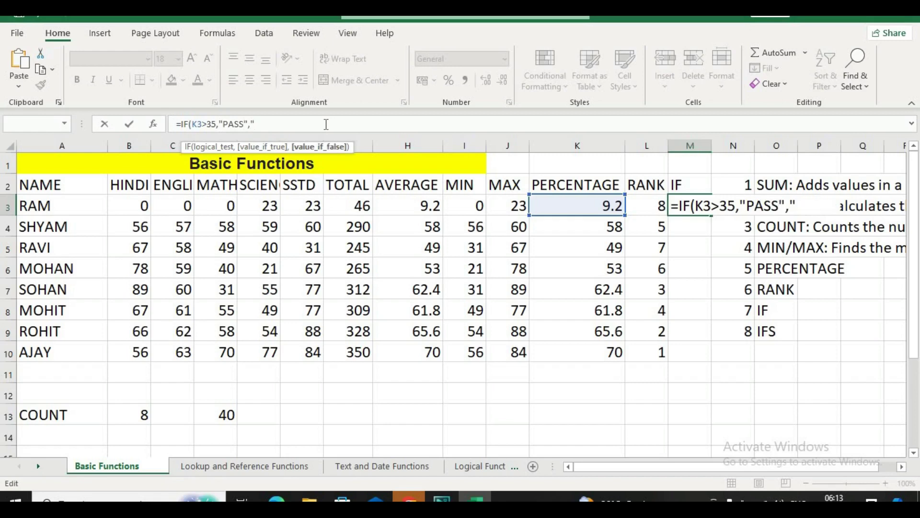
{"action": "type", "text": "FAIL\")"}
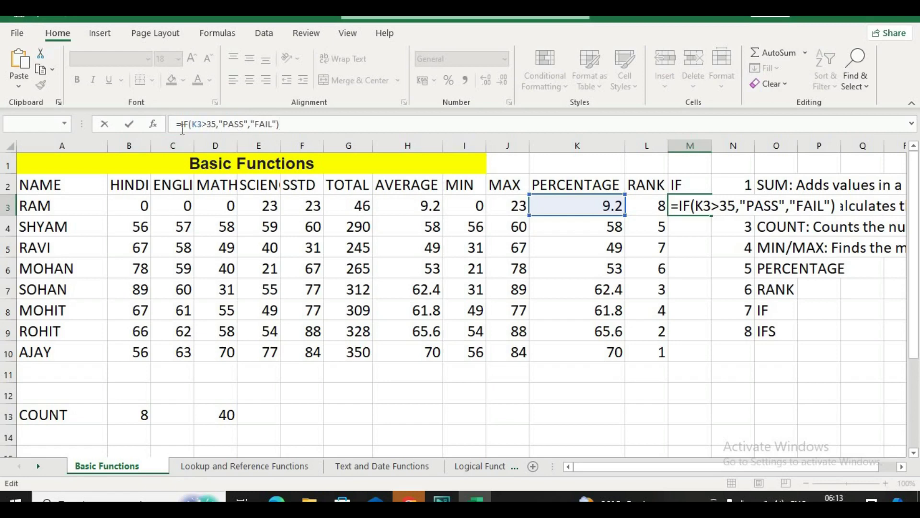
{"action": "left_click", "coordinate": [129, 125]}
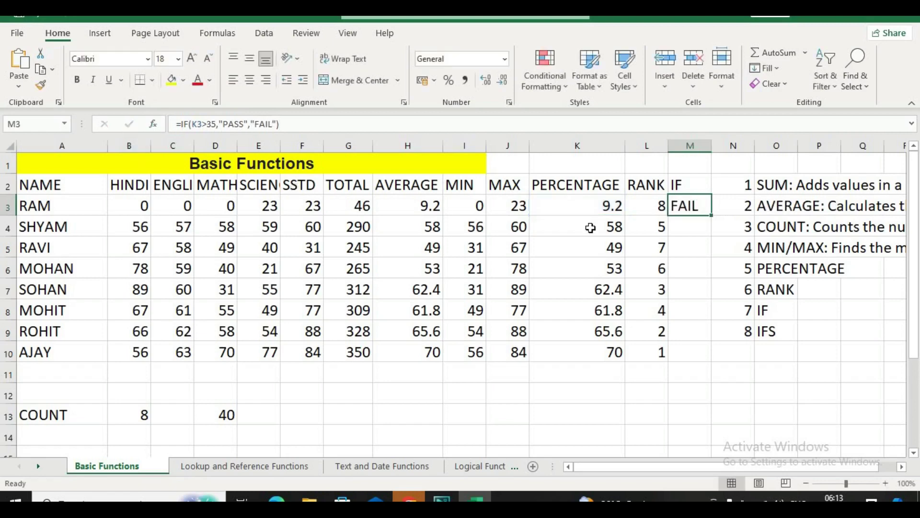
{"action": "double_click", "coordinate": [713, 216]}
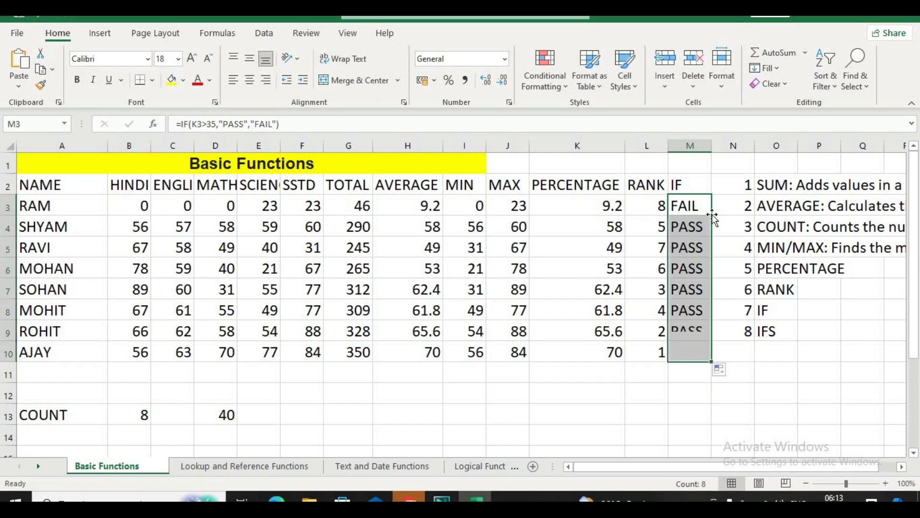
Insert a blank column at N, beside the IF column, and add an IFS header in N2
{"action": "left_click", "coordinate": [729, 147]}
{"action": "right_click", "coordinate": [727, 149]}
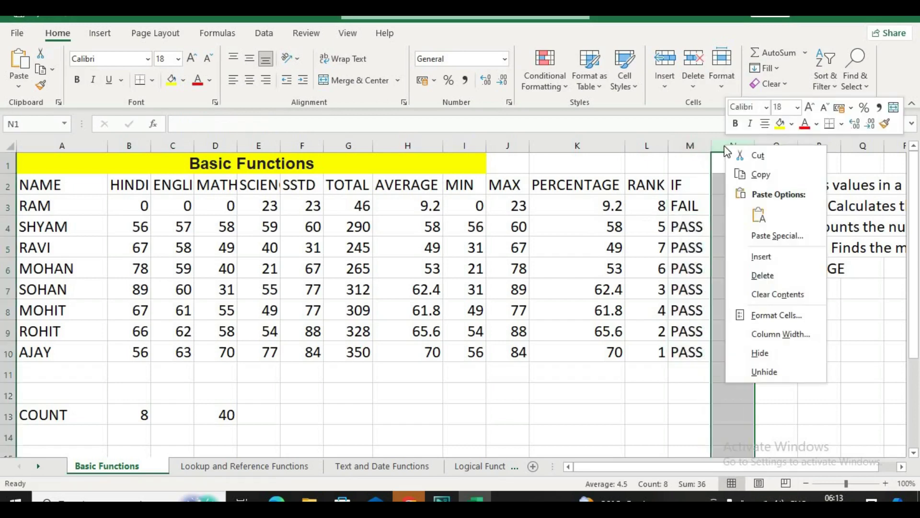
{"action": "left_click", "coordinate": [740, 257]}
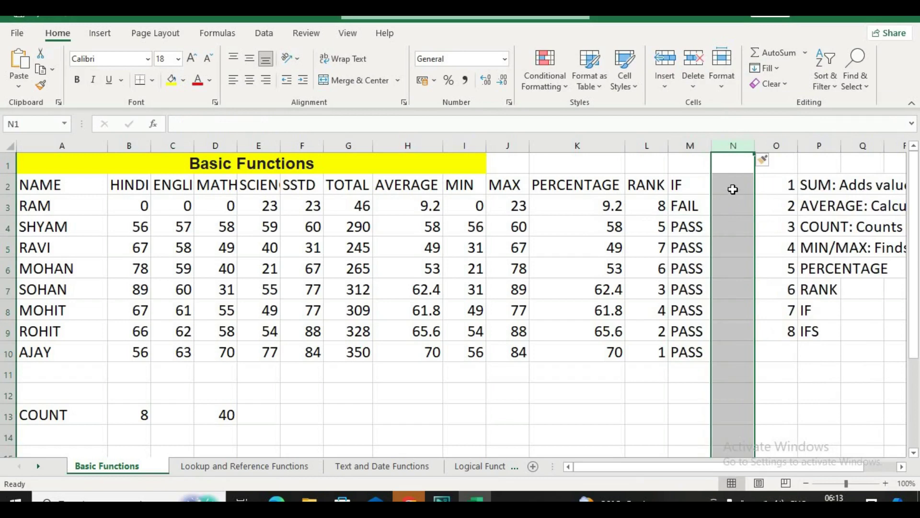
{"action": "left_click", "coordinate": [733, 190]}
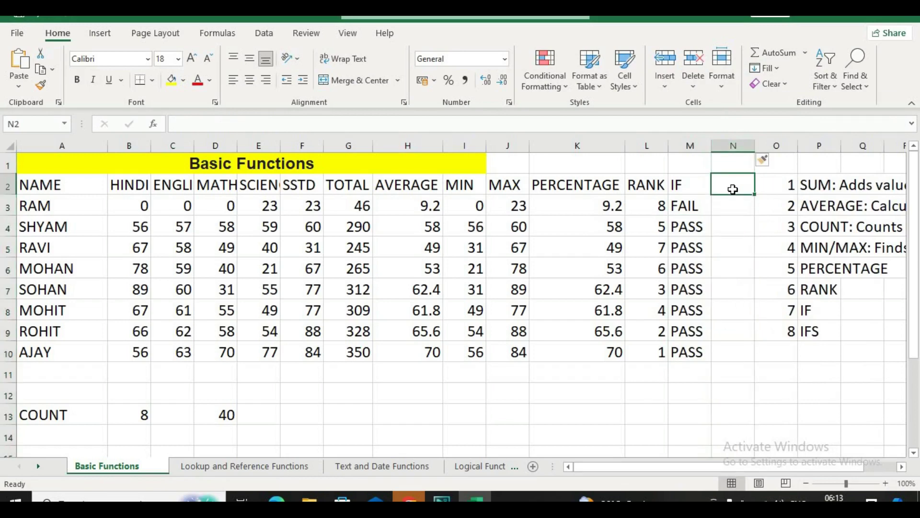
{"action": "type", "text": "IFS"}
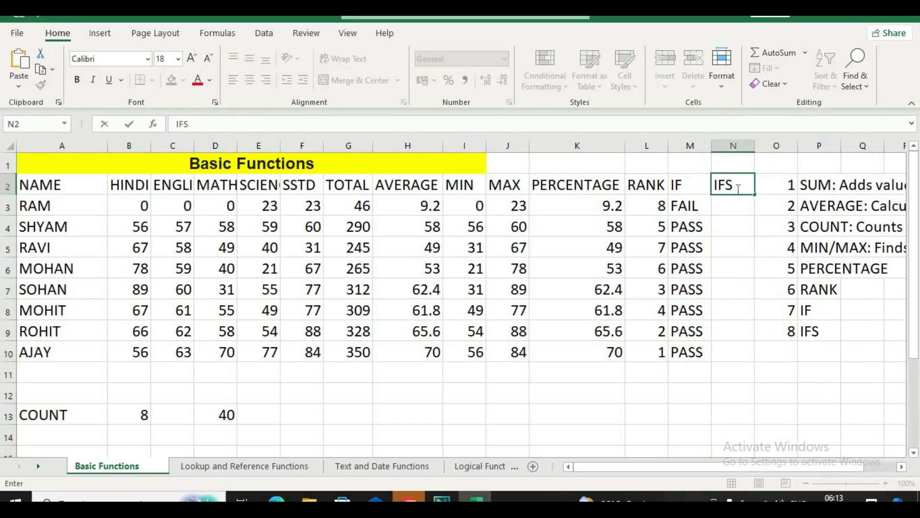
{"action": "key", "text": "Return"}
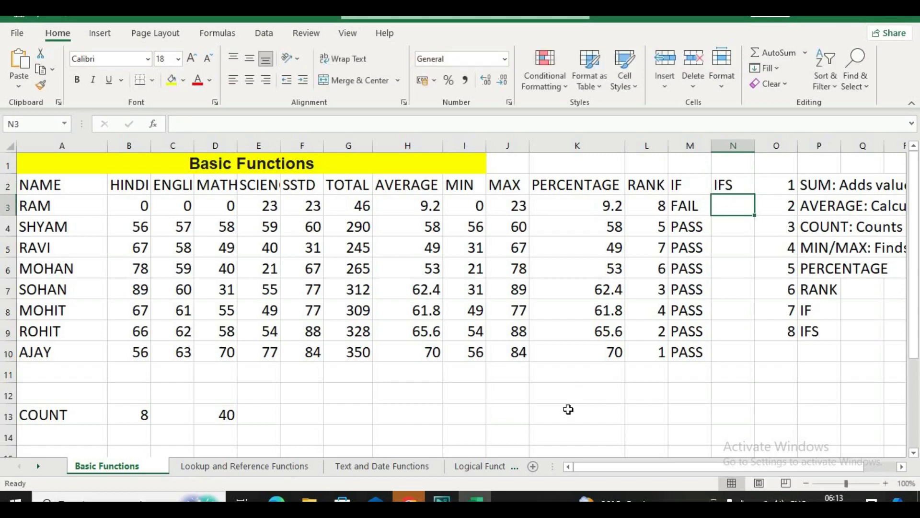
Begin a grade key below the percentages, entering >80 with A in K12:L12 and >60 with B in K13:L13
{"action": "left_click", "coordinate": [571, 398]}
{"action": "type", "text": ">80"}
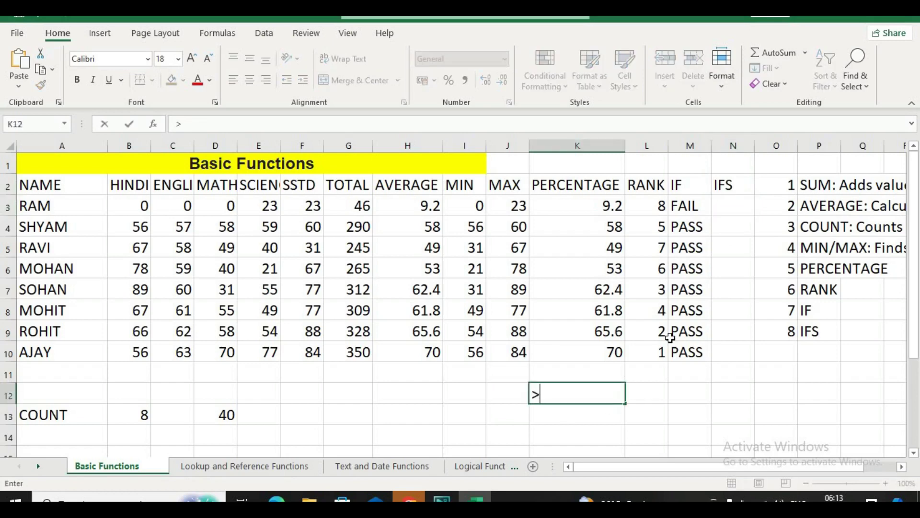
{"action": "key", "text": "Tab"}
{"action": "type", "text": "A"}
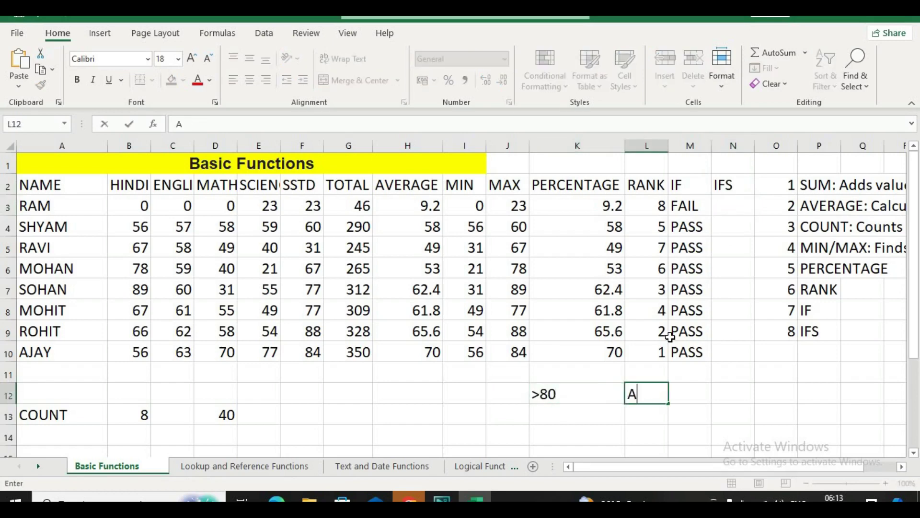
{"action": "key", "text": "Return"}
{"action": "type", "text": ">"}
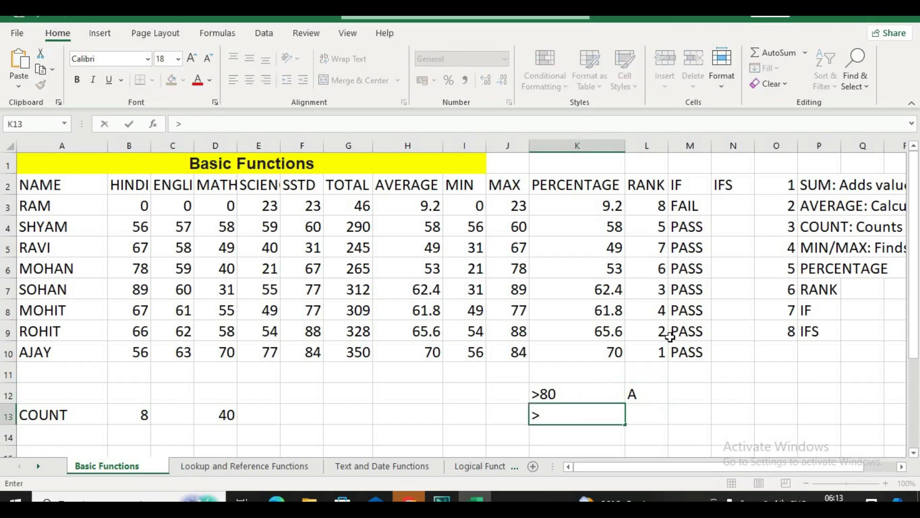
{"action": "type", "text": "60"}
{"action": "key", "text": "Tab"}
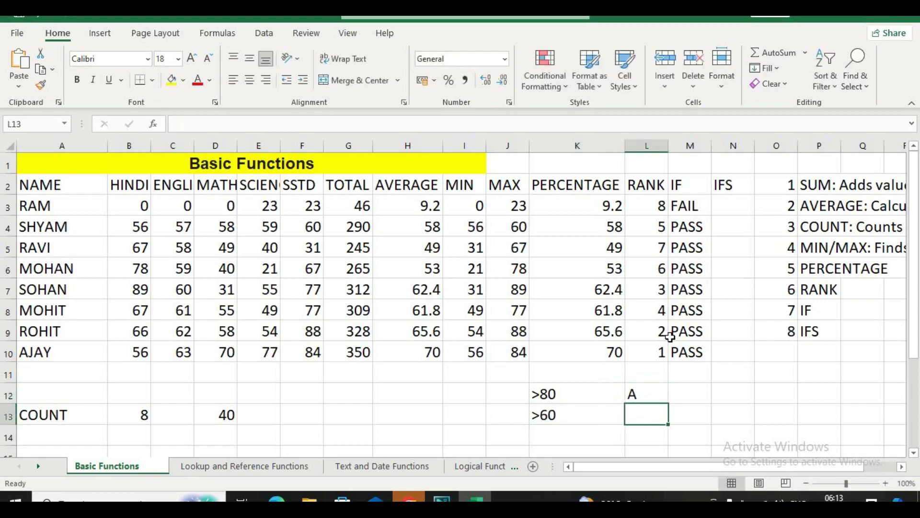
{"action": "type", "text": "B"}
{"action": "key", "text": "Return"}
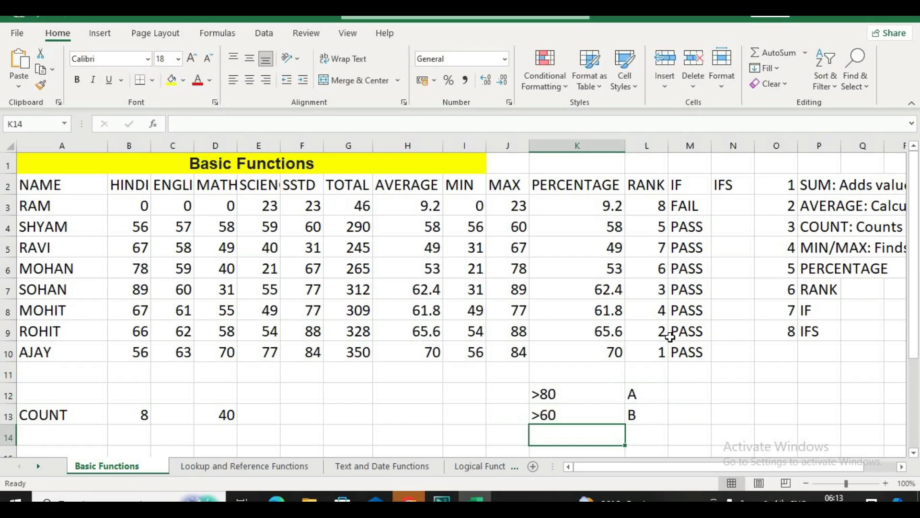
Extend the grade key with >40 and C in row 14, >35 and D in row 15, and FAIL in K16
{"action": "type", "text": ">"}
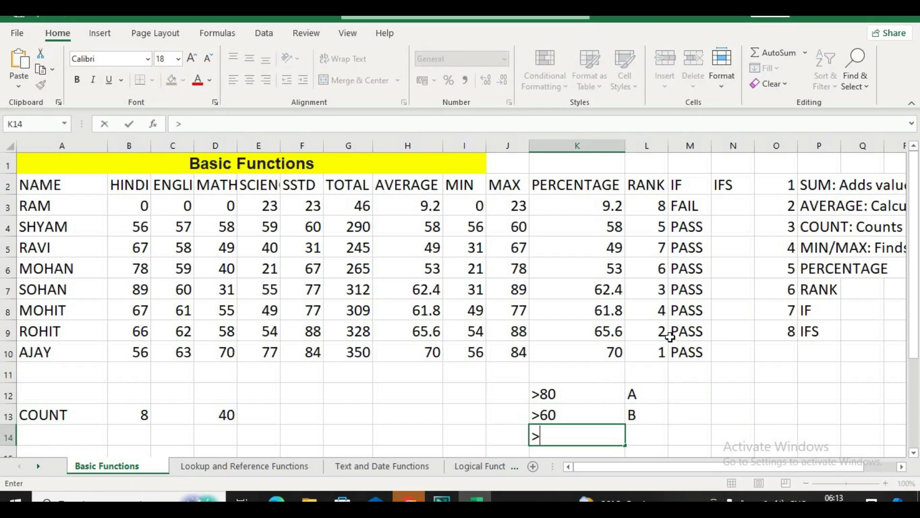
{"action": "type", "text": "40"}
{"action": "key", "text": "Tab"}
{"action": "type", "text": "C"}
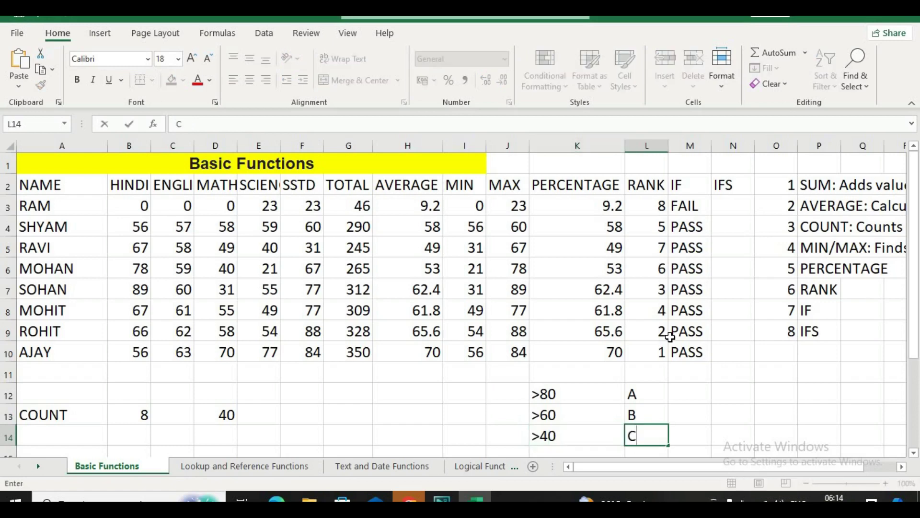
{"action": "scroll", "coordinate": [619, 337], "scroll_direction": "down", "scroll_amount": 2}
{"action": "key", "text": "Return"}
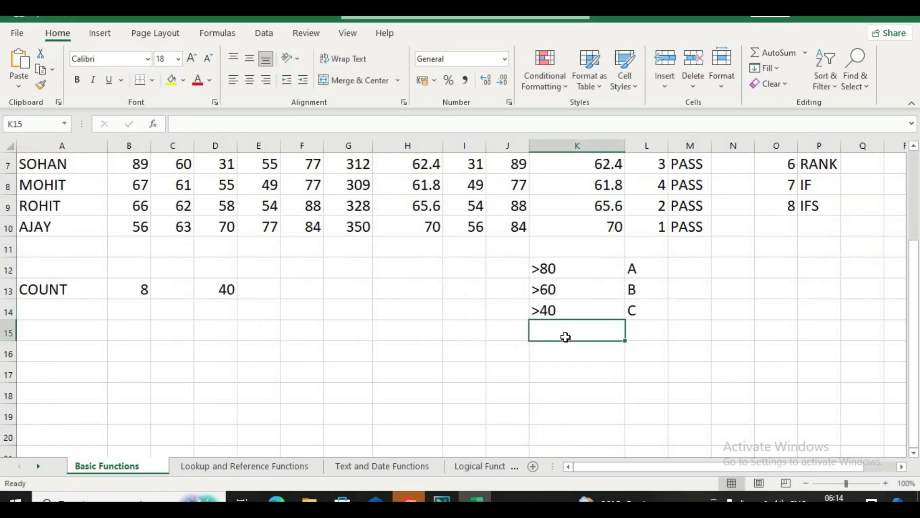
{"action": "type", "text": ">35"}
{"action": "key", "text": "Tab"}
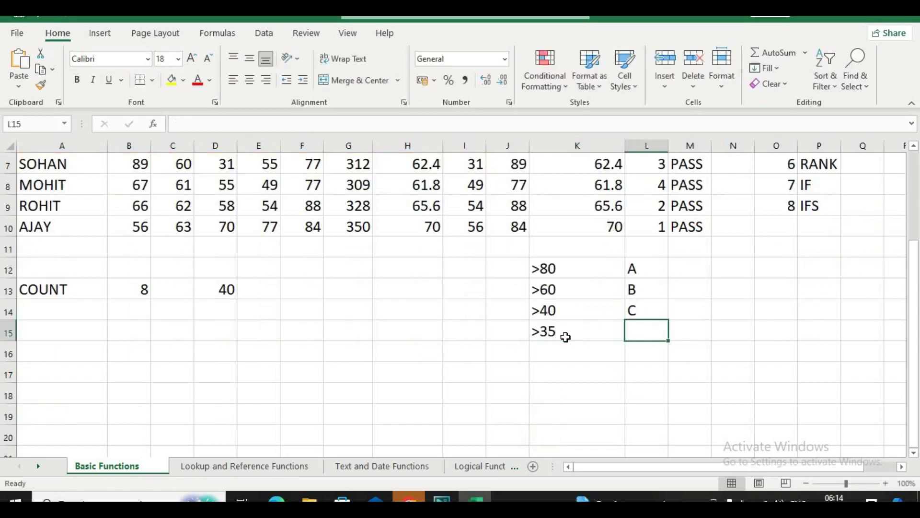
{"action": "type", "text": "D"}
{"action": "key", "text": "Return"}
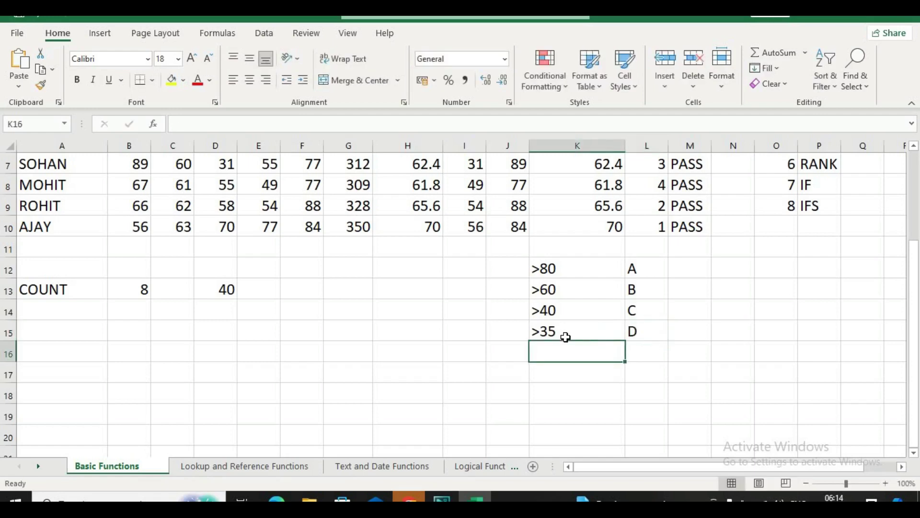
{"action": "type", "text": "FAIL"}
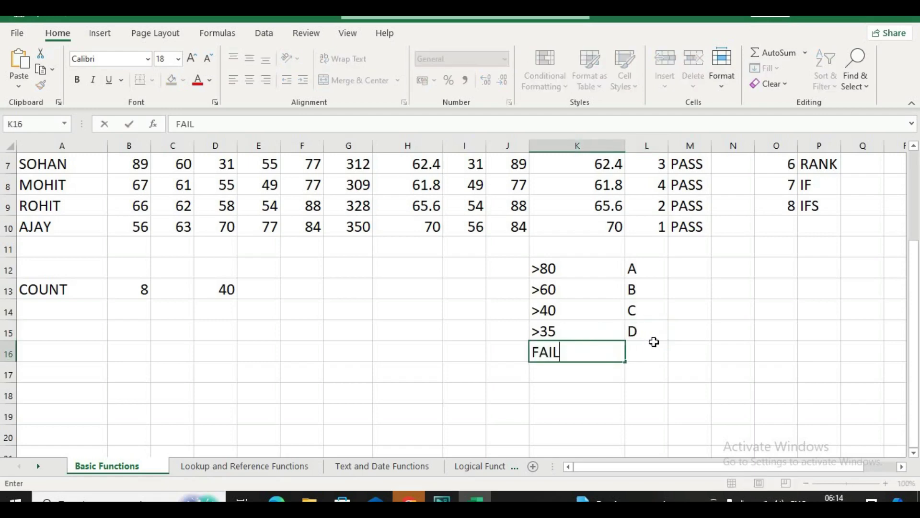
{"action": "left_click", "coordinate": [661, 355]}
{"action": "scroll", "coordinate": [663, 336], "scroll_direction": "up", "scroll_amount": 2}
{"action": "left_click", "coordinate": [742, 203]}
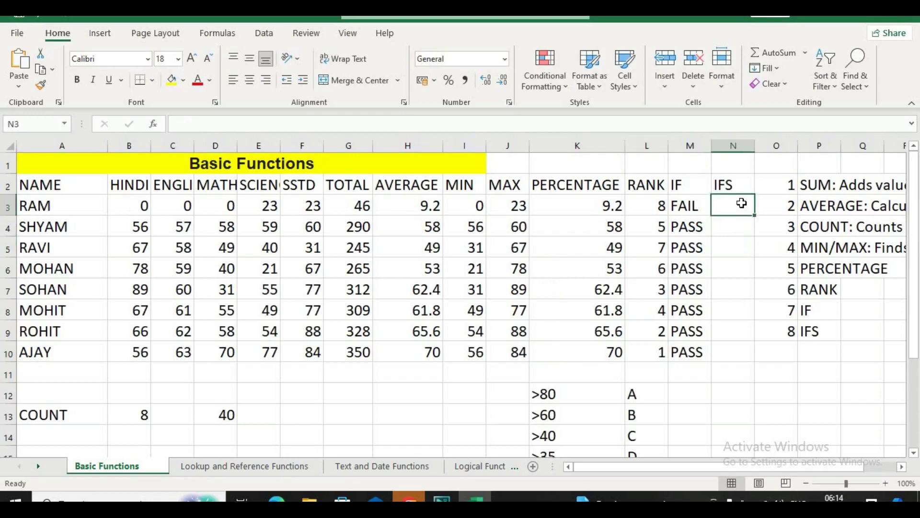
{"action": "type", "text": "=IF"}
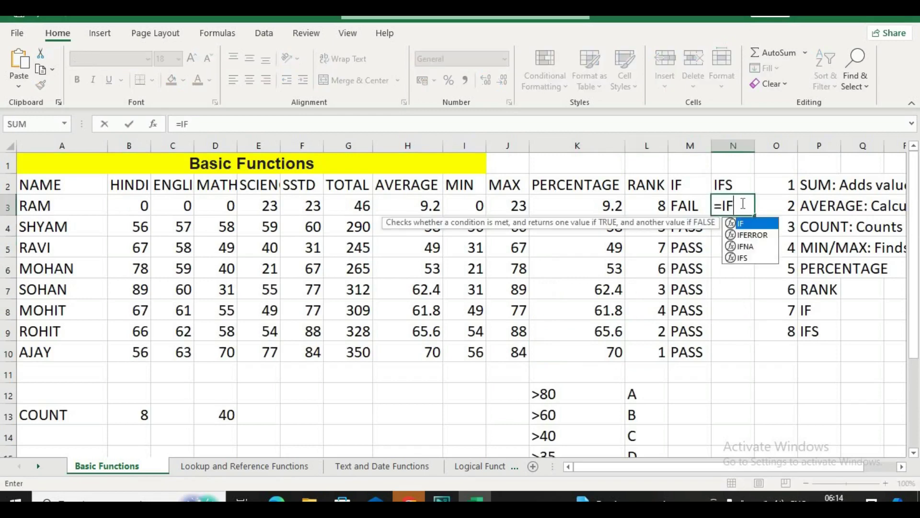
{"action": "type", "text": "("}
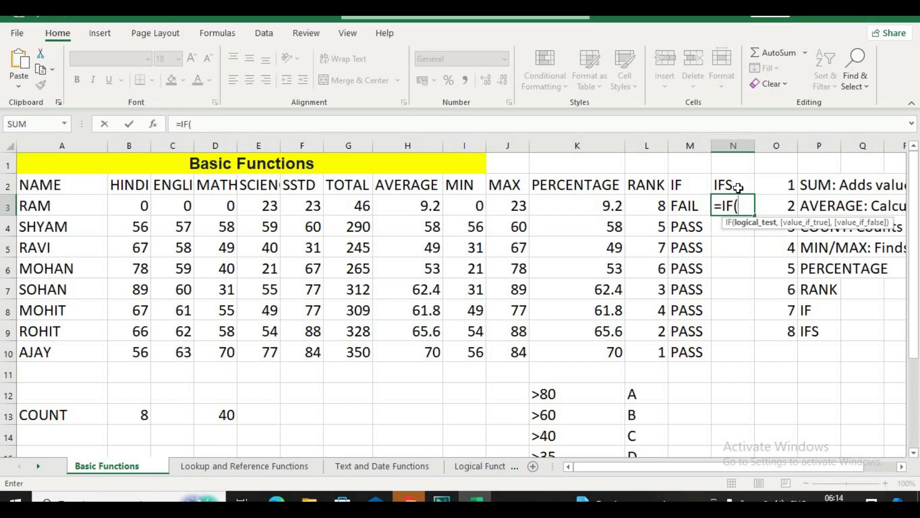
{"action": "key", "text": "Escape"}
{"action": "left_click", "coordinate": [736, 186]}
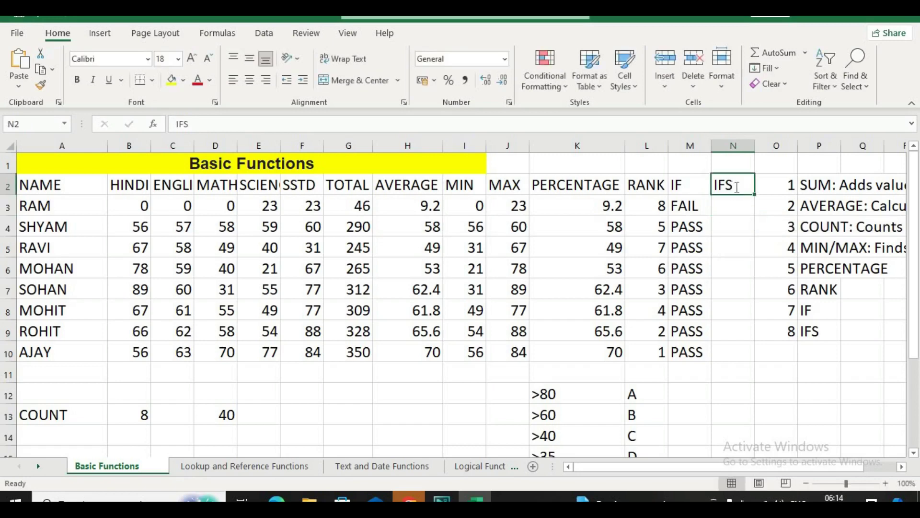
Change the header in N2 to NESTED IF
{"action": "type", "text": "NESTED"}
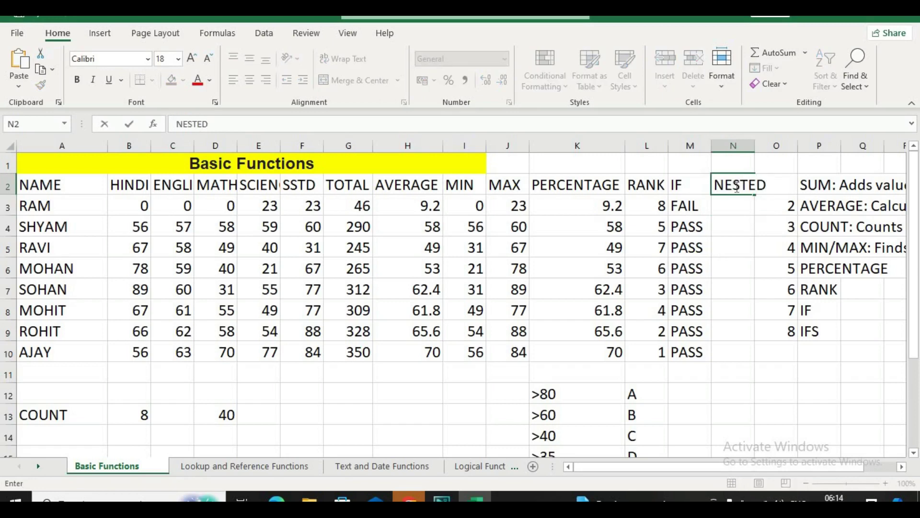
{"action": "type", "text": " IF"}
{"action": "left_click", "coordinate": [742, 211]}
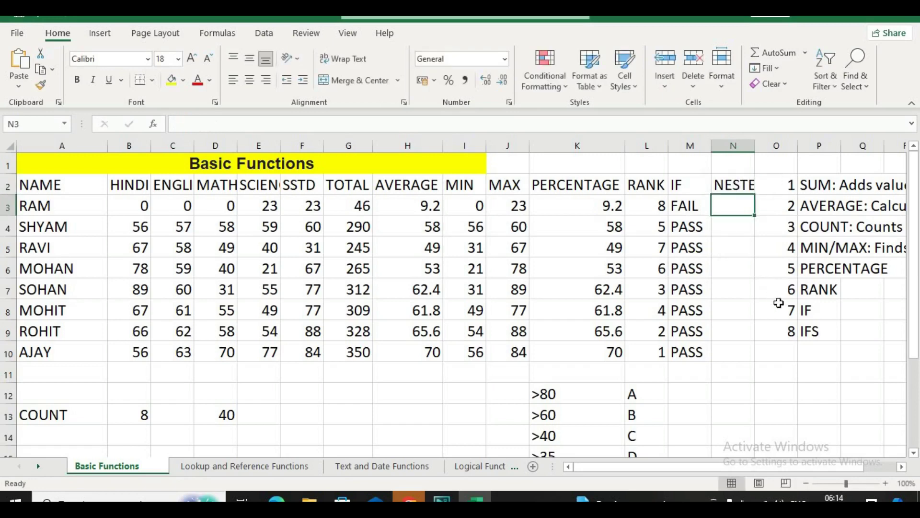
Replace item 8 of the function list in P9 with NESTED IF, and autofit the width of column N
{"action": "left_click", "coordinate": [816, 325]}
{"action": "type", "text": "NE"}
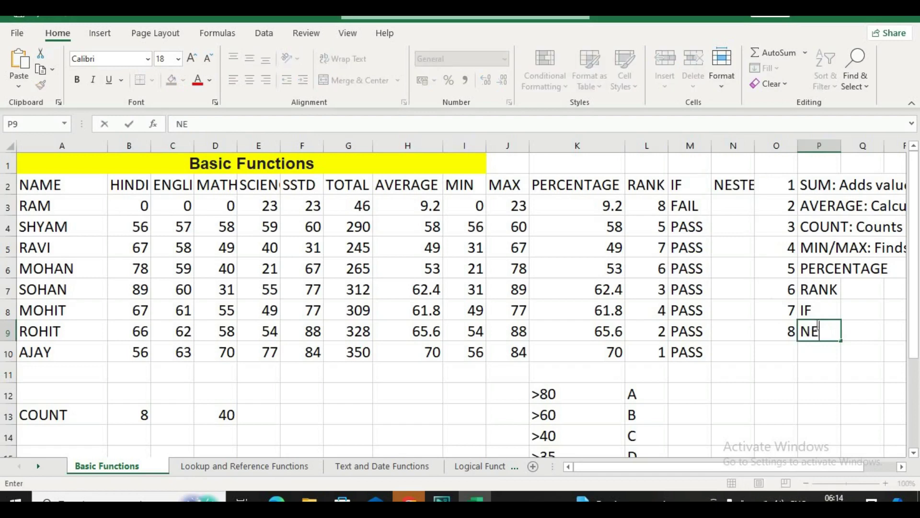
{"action": "type", "text": "STED IF"}
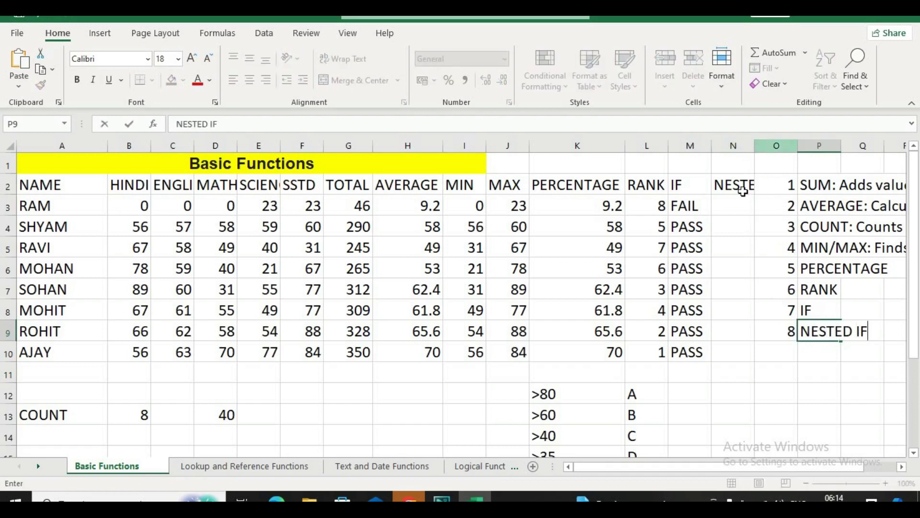
{"action": "left_click", "coordinate": [738, 224]}
{"action": "double_click", "coordinate": [758, 144]}
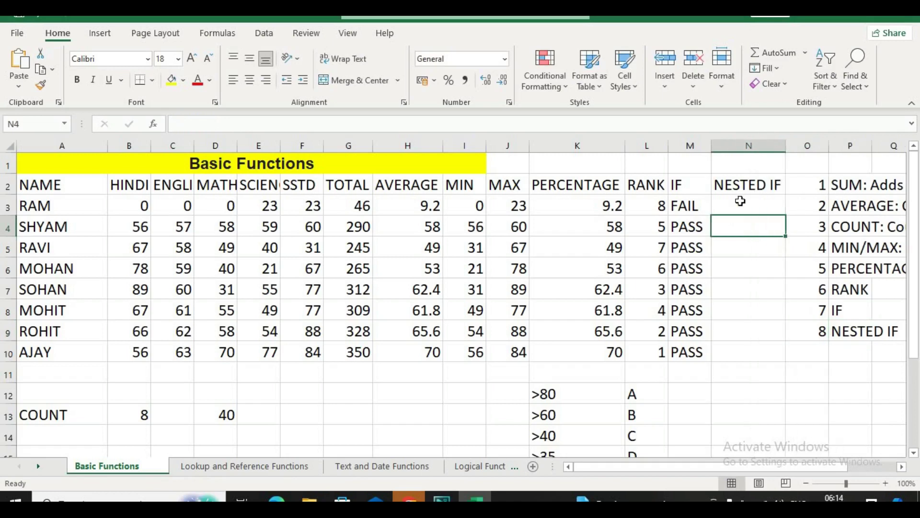
Begin a nested IF formula in N3 that returns "A" when K3>80
{"action": "left_click", "coordinate": [739, 201]}
{"action": "type", "text": "=IF("}
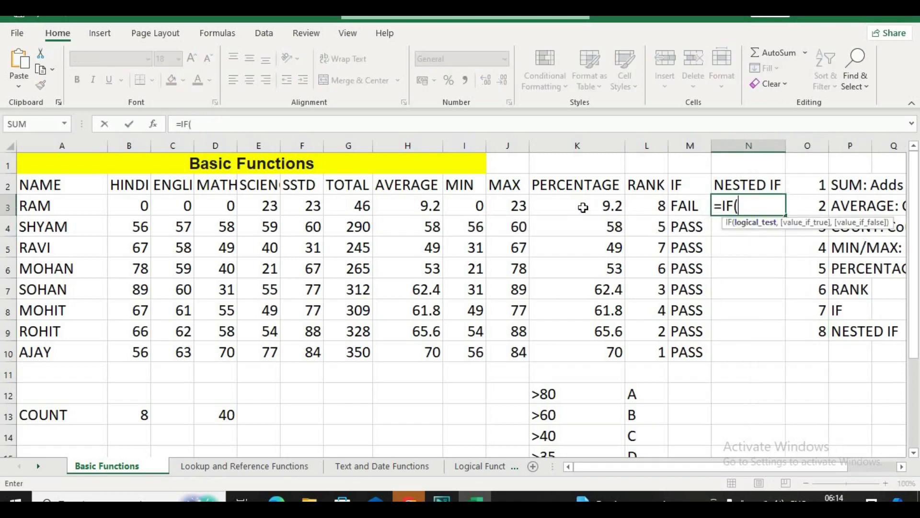
{"action": "left_click", "coordinate": [583, 207]}
{"action": "type", "text": ">"}
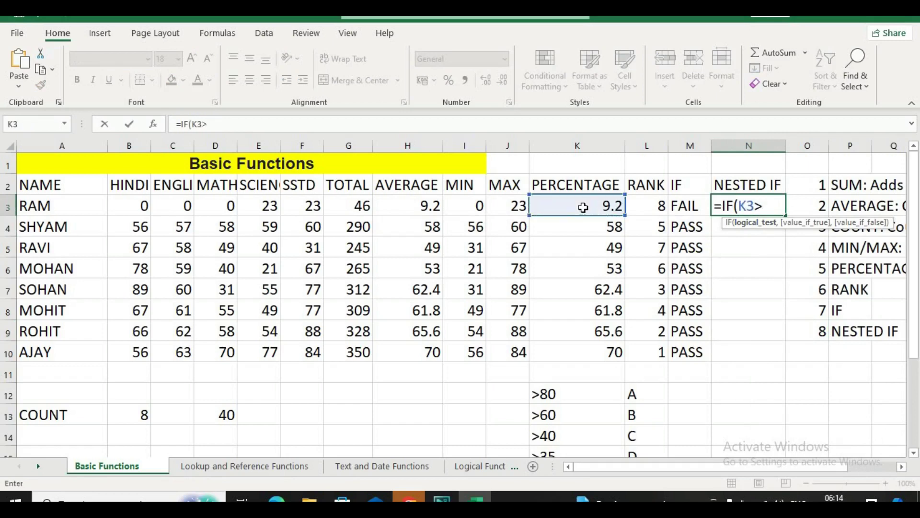
{"action": "type", "text": "80,"}
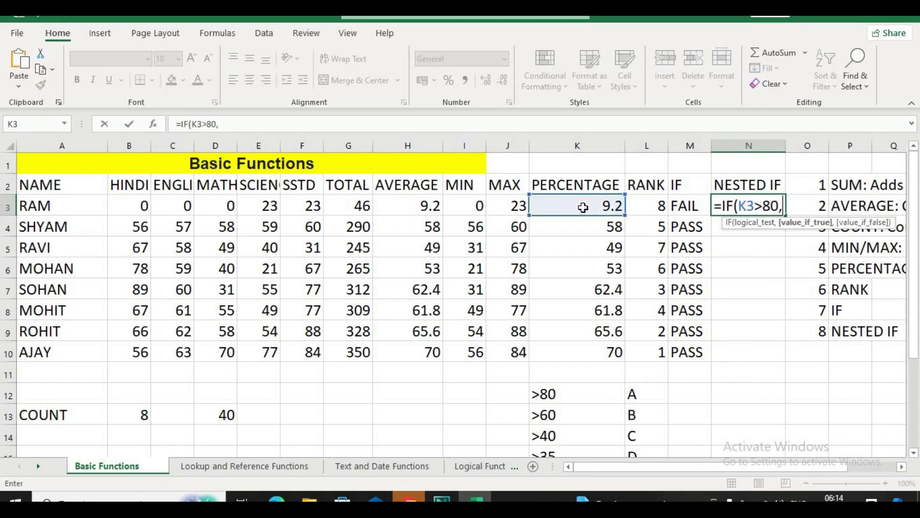
{"action": "type", "text": "\"A\","}
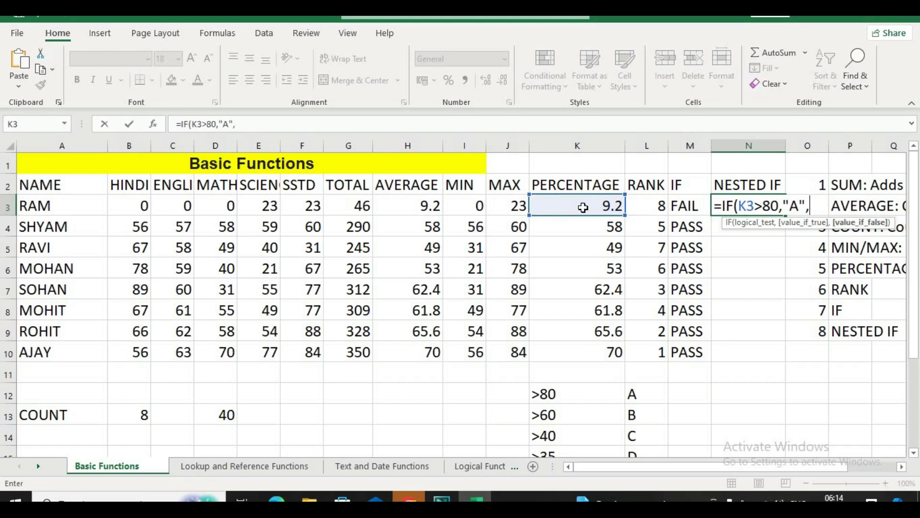
Add a second level to the N3 formula, IF(K3>60,"B", as the value if the first test is false
{"action": "type", "text": "IF("}
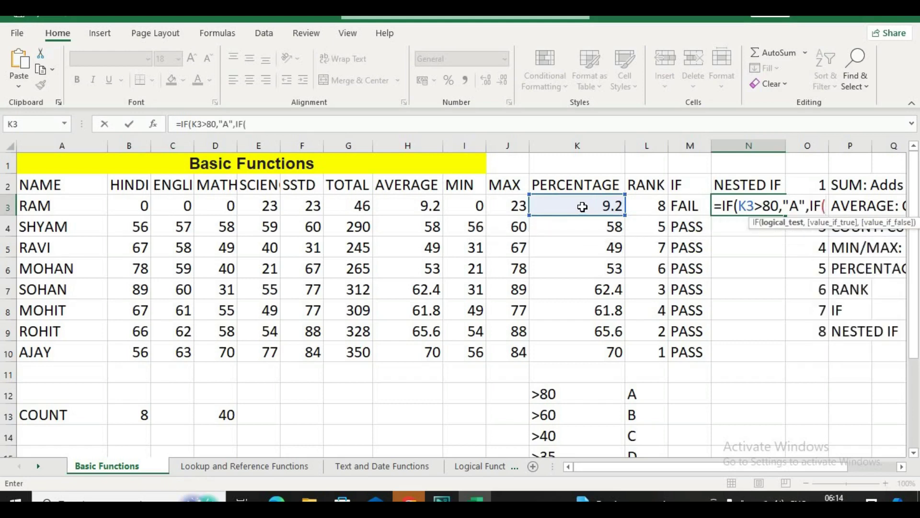
{"action": "left_click", "coordinate": [583, 207]}
{"action": "type", "text": ","}
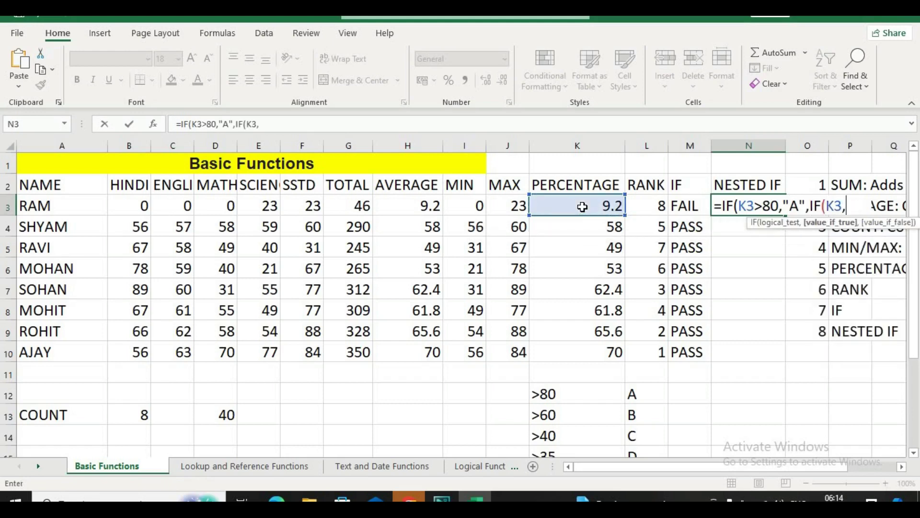
{"action": "key", "text": "BackSpace"}
{"action": "type", "text": ">"}
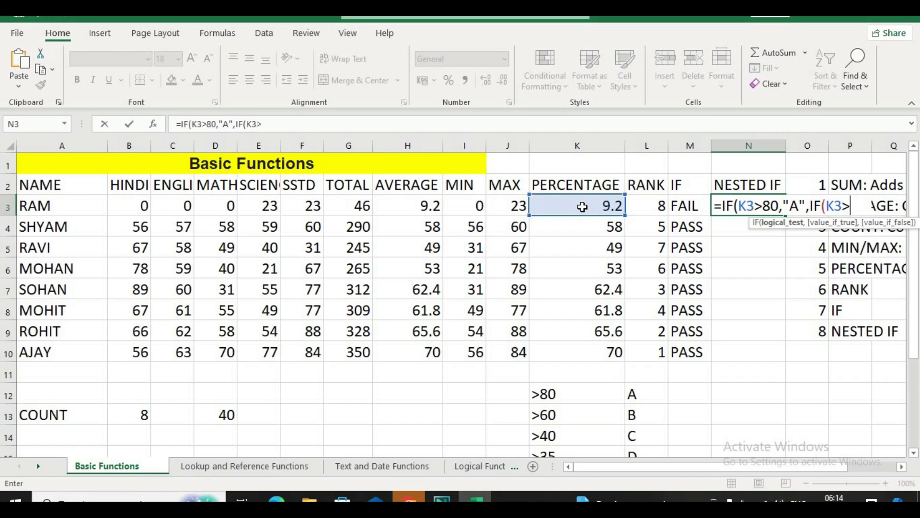
{"action": "type", "text": "60B"}
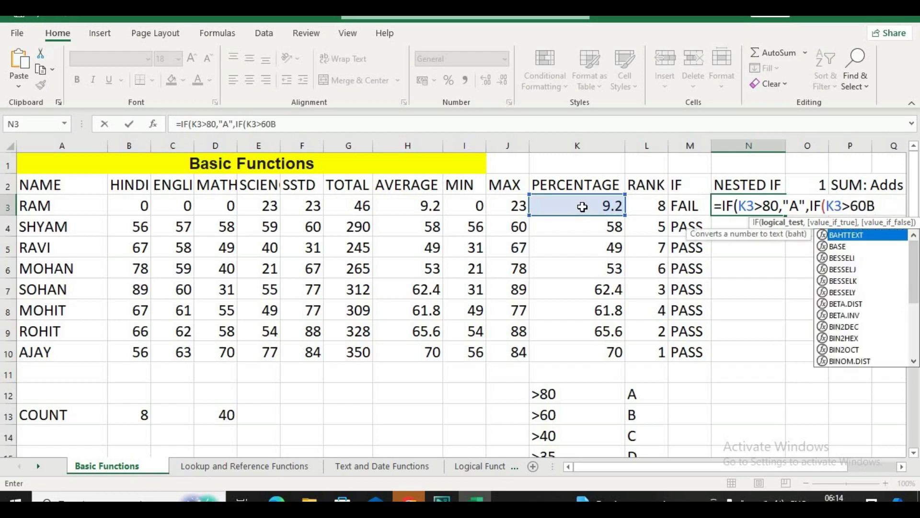
{"action": "key", "text": "BackSpace"}
{"action": "type", "text": ","}
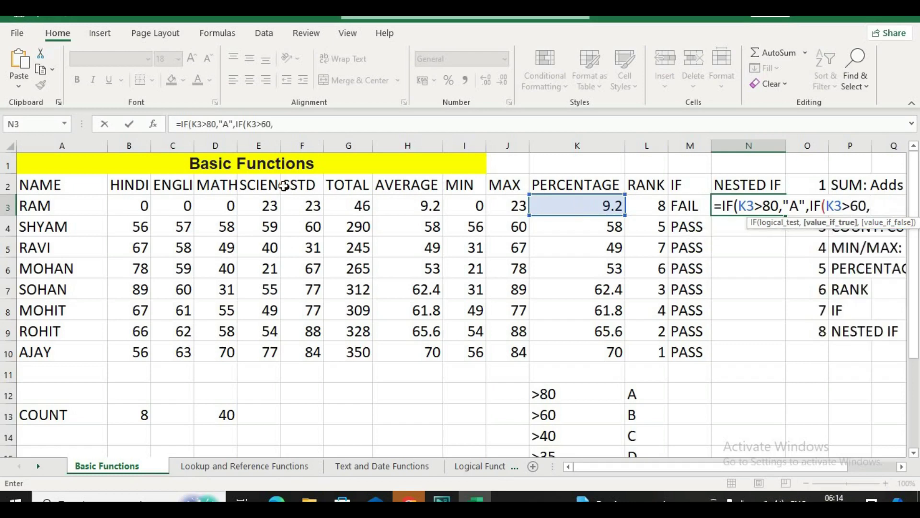
{"action": "left_click", "coordinate": [292, 125]}
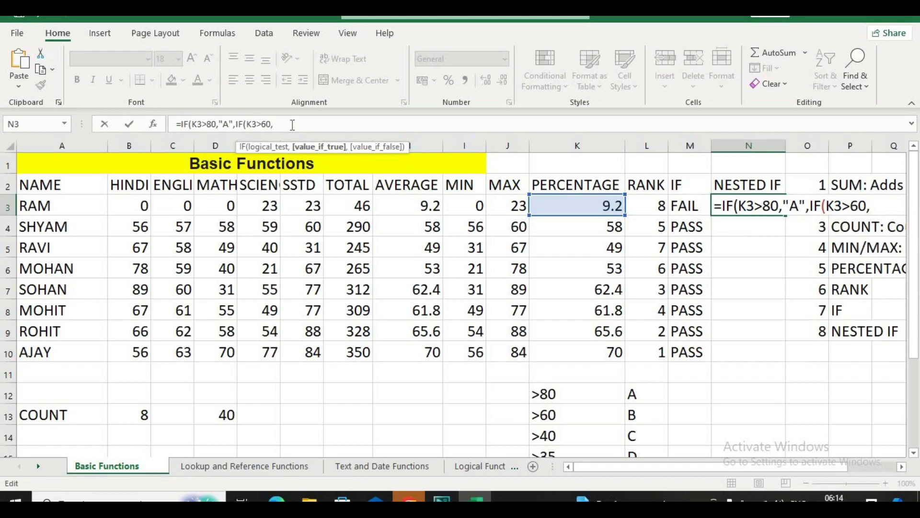
{"action": "type", "text": "\"B"}
{"action": "type", "text": "\",IF"}
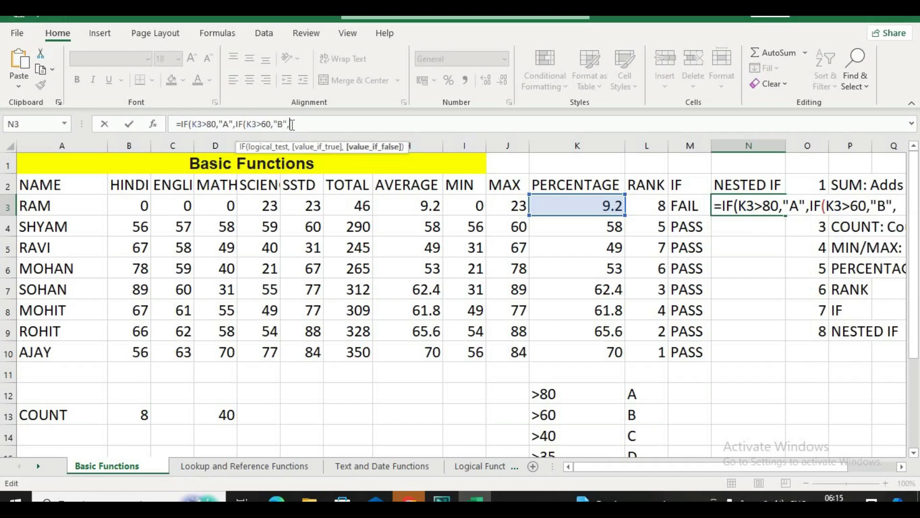
Continue the N3 formula with a third level that returns "C" when K3>40
{"action": "type", "text": "("}
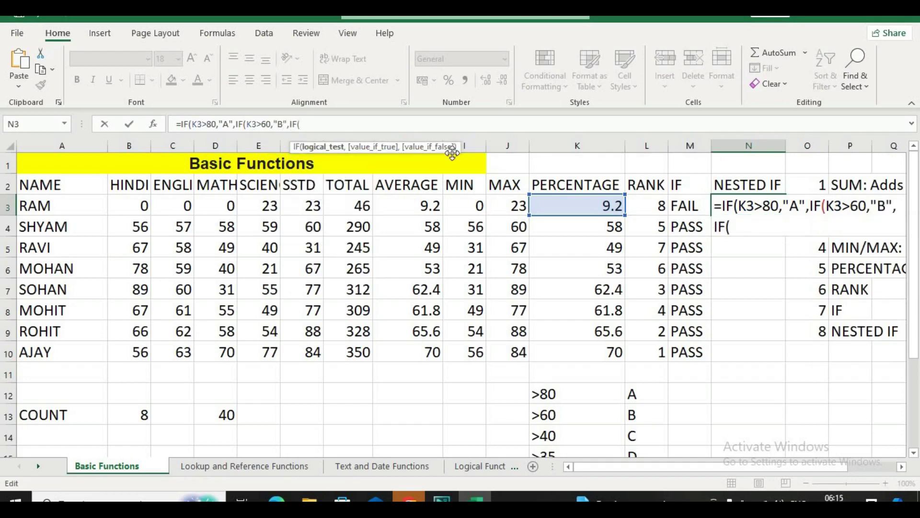
{"action": "left_click", "coordinate": [553, 206]}
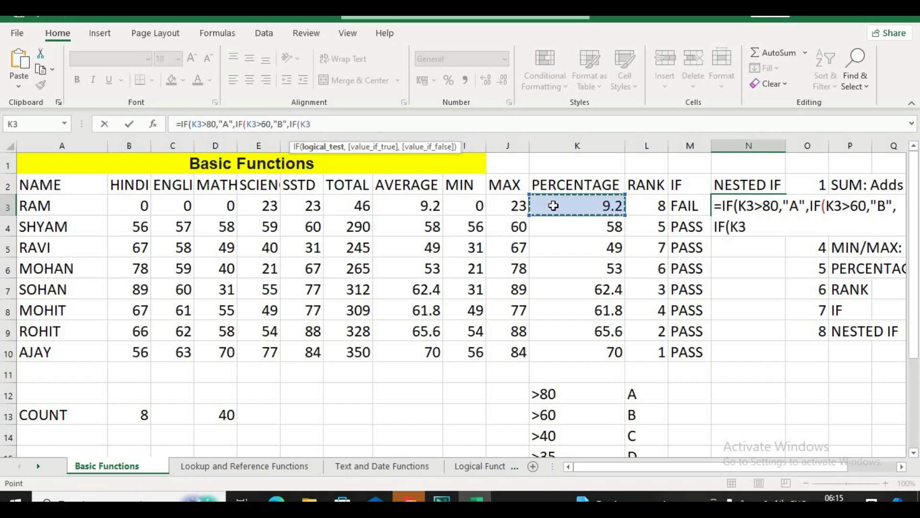
{"action": "type", "text": ">"}
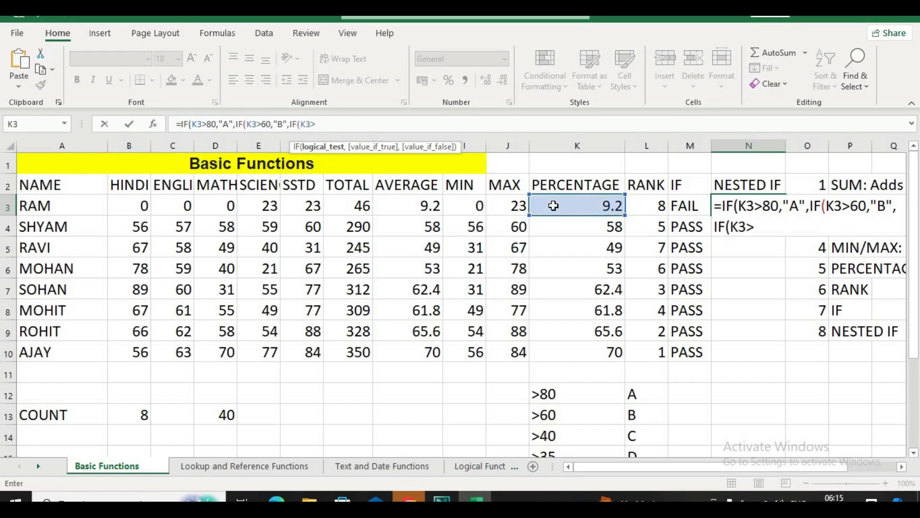
{"action": "type", "text": "40,\"C\""}
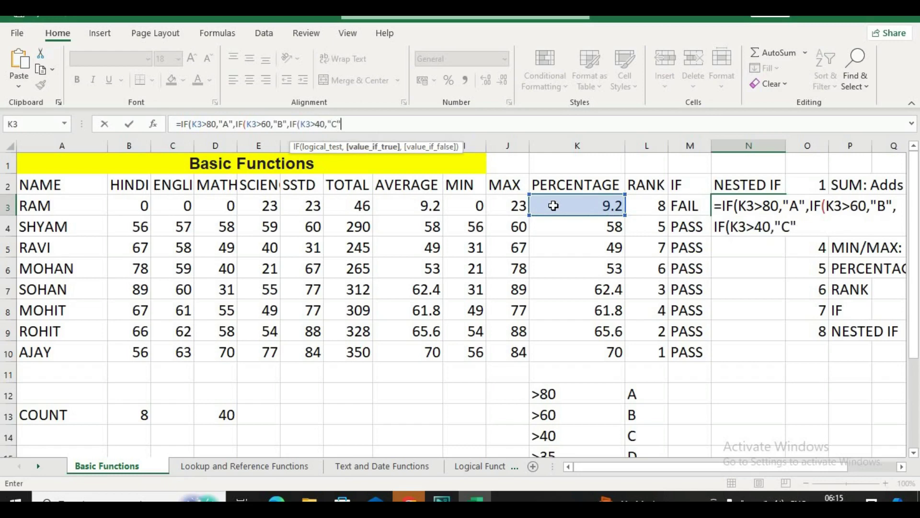
{"action": "type", "text": ",IF"}
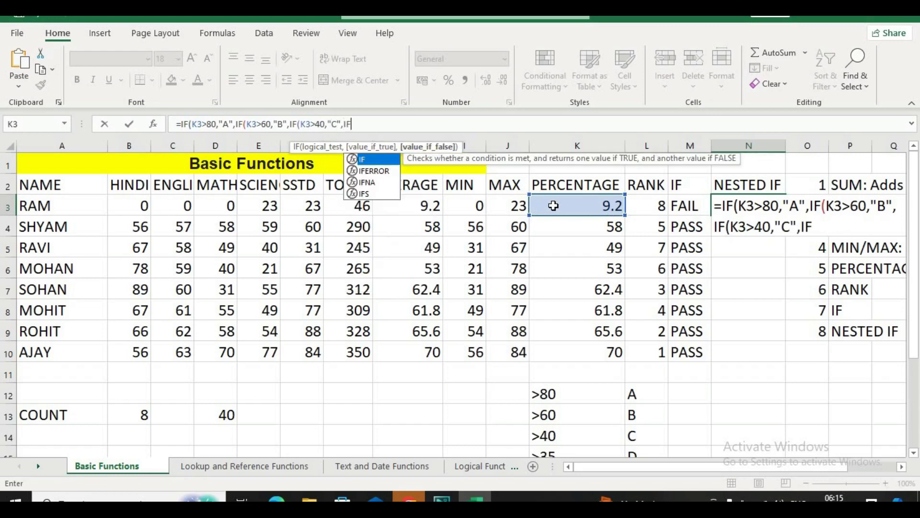
Finish the N3 formula with IF(K3>35,"D","FAIL") and all closing parentheses, and fill it down to N10
{"action": "type", "text": "("}
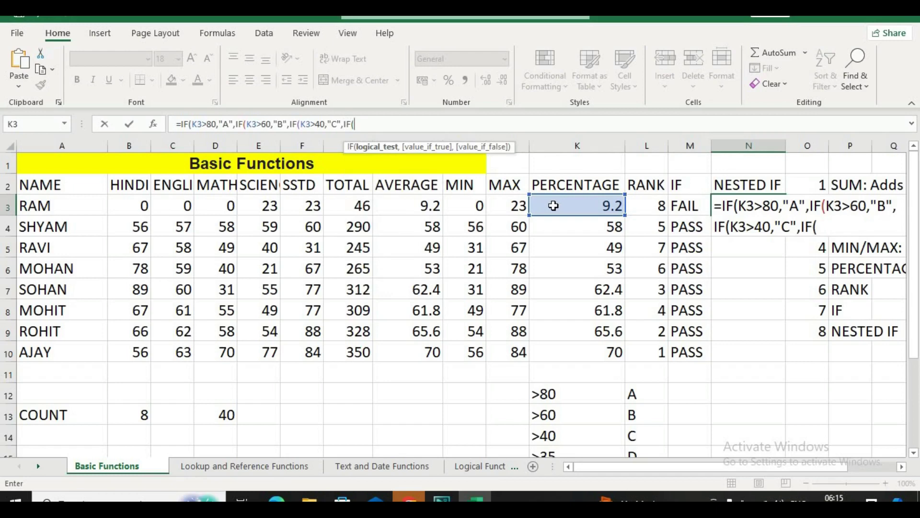
{"action": "left_click", "coordinate": [554, 206]}
{"action": "type", "text": ">"}
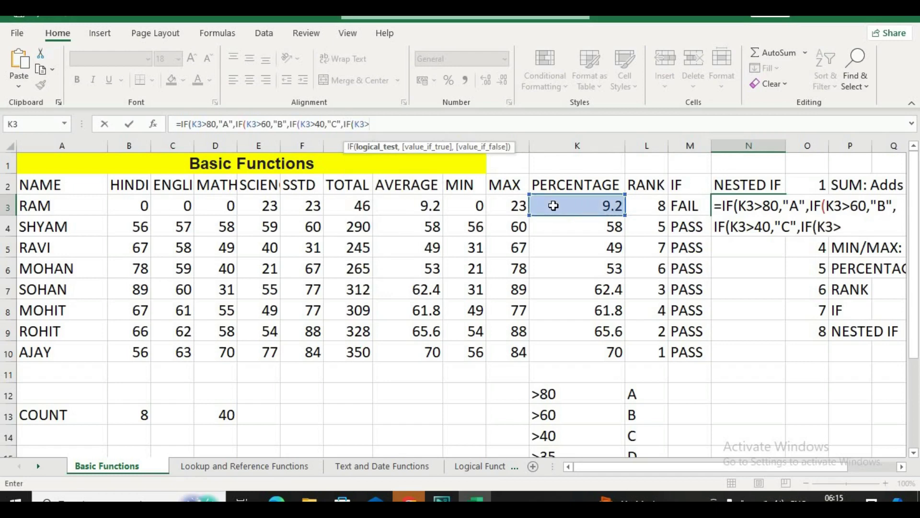
{"action": "type", "text": "35,"}
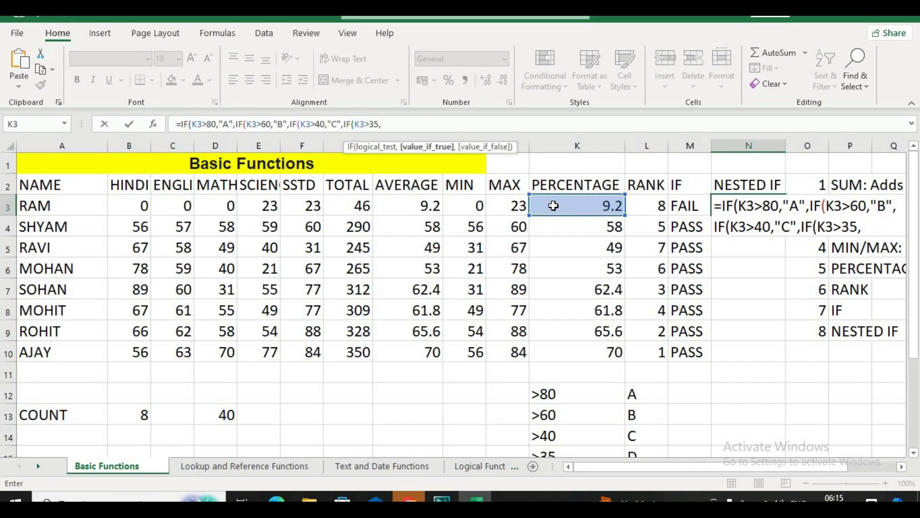
{"action": "type", "text": "\"D\",\"FA"}
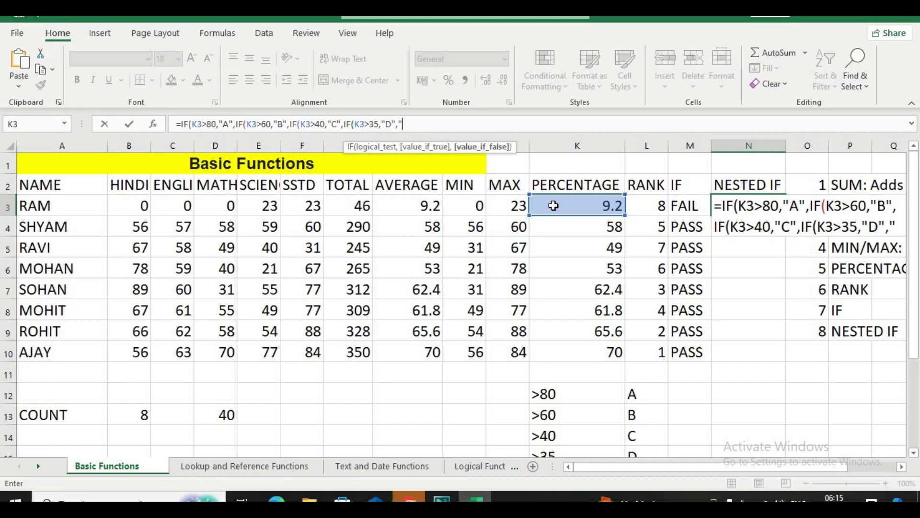
{"action": "type", "text": "IL\")))"}
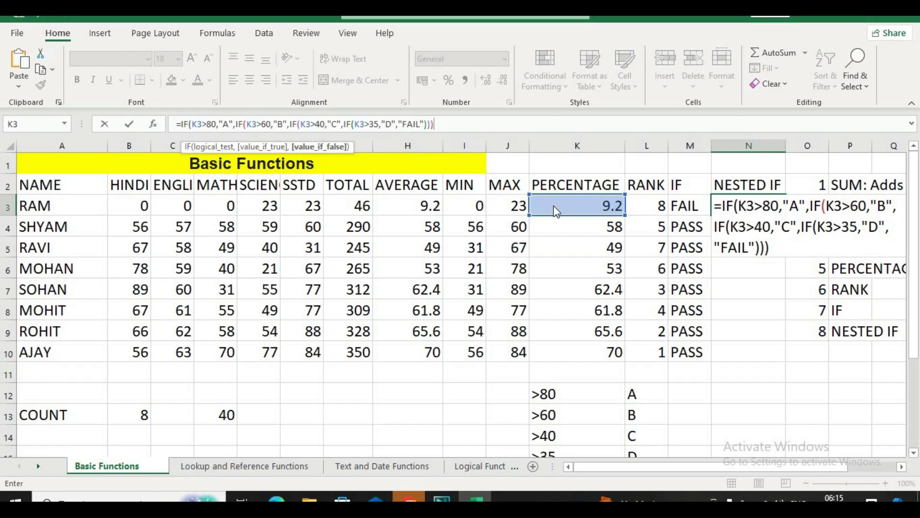
{"action": "key", "text": "Return"}
{"action": "key", "text": "Return"}
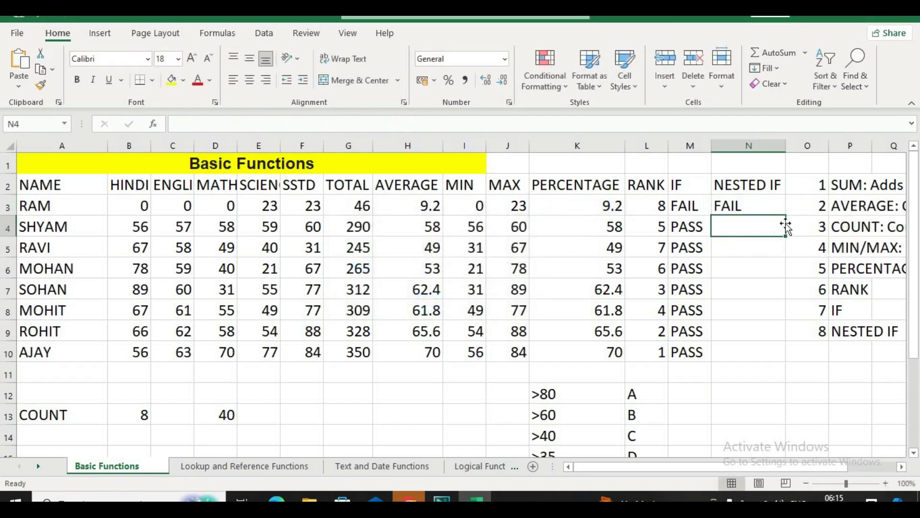
{"action": "left_click", "coordinate": [780, 203]}
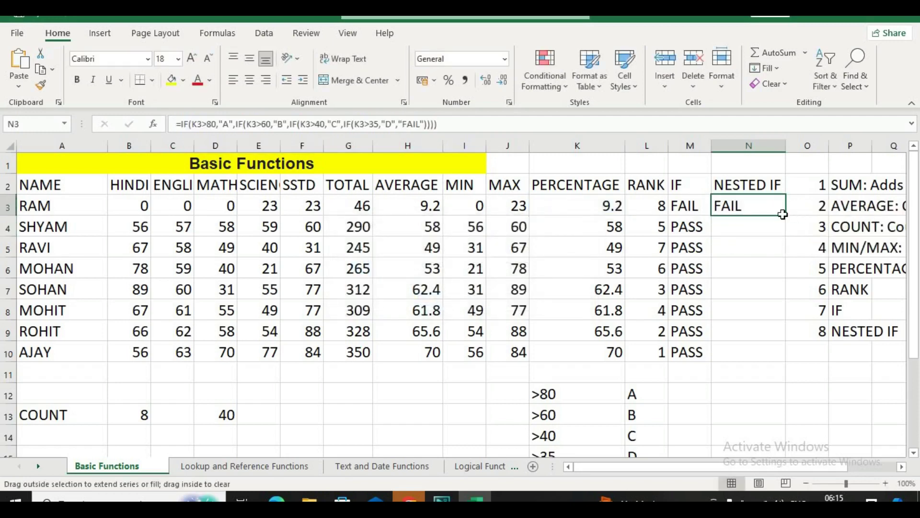
{"action": "double_click", "coordinate": [784, 216]}
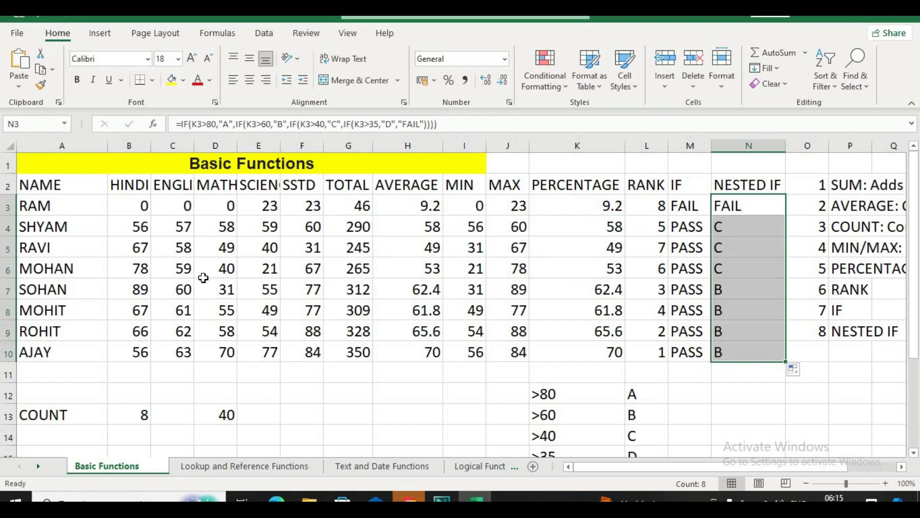
Set the Hindi and English marks in B6 and C6 to 90 to test the grade formula
{"action": "left_click", "coordinate": [145, 275]}
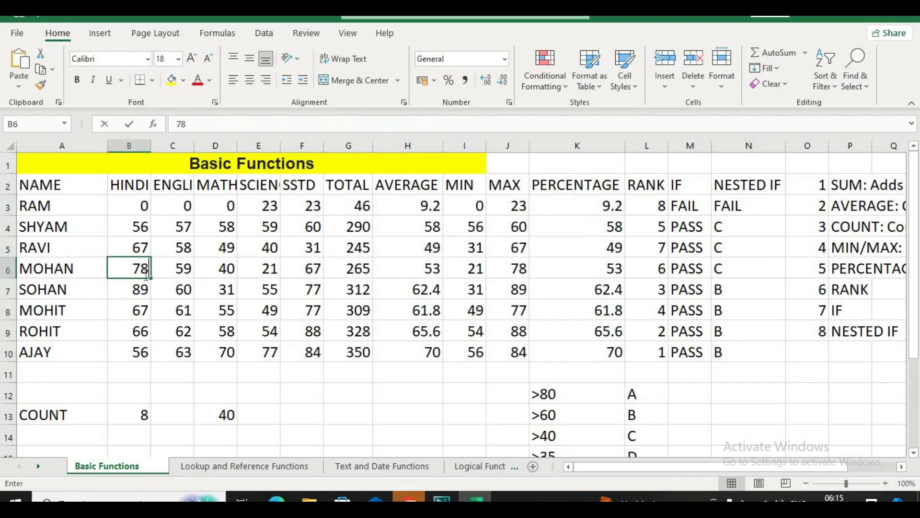
{"action": "type", "text": "90"}
{"action": "key", "text": "Tab"}
{"action": "type", "text": "0"}
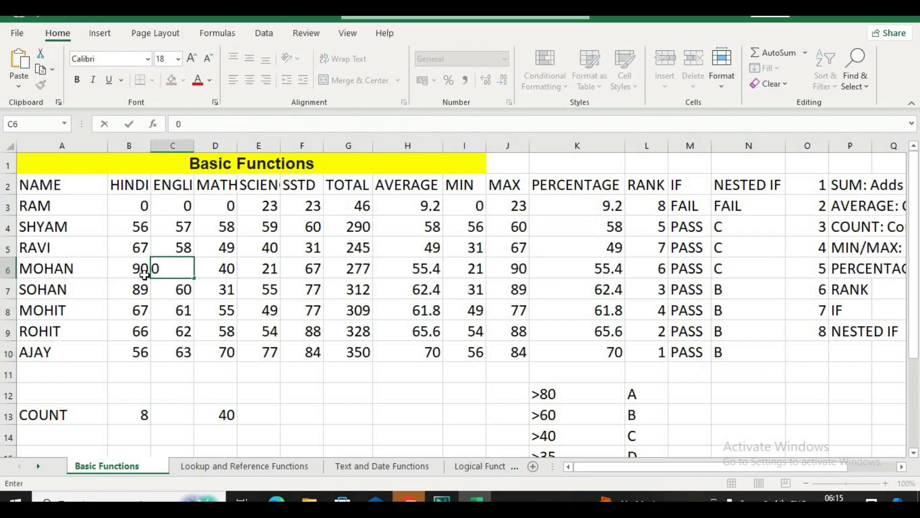
{"action": "key", "text": "BackSpace"}
{"action": "type", "text": "990"}
{"action": "key", "text": "Tab"}
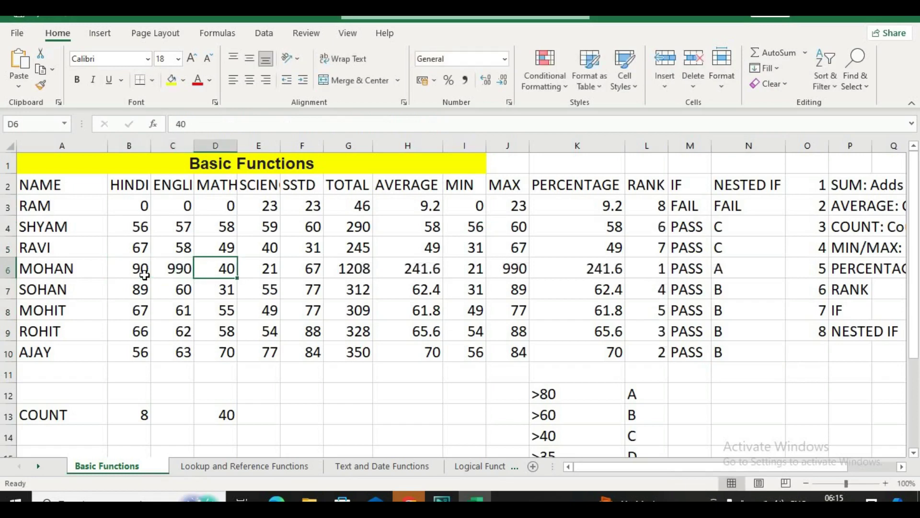
{"action": "key", "text": "shift+Tab"}
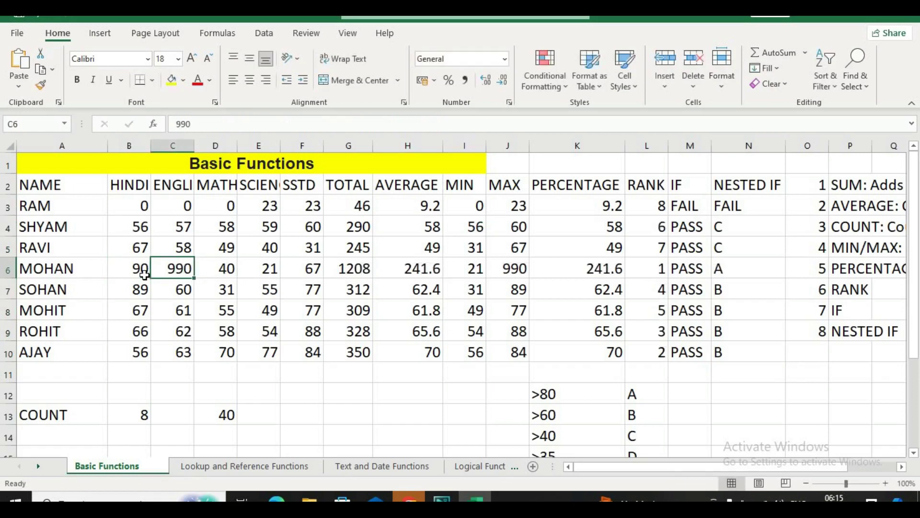
{"action": "type", "text": "90"}
{"action": "key", "text": "Tab"}
Set the row 6 marks in D6 and E6 to 90 and in F6 to 99
{"action": "type", "text": "90"}
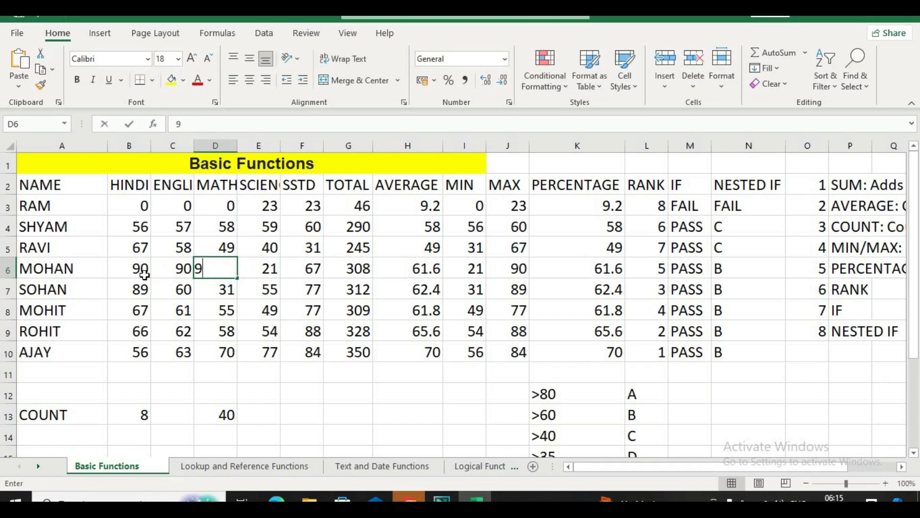
{"action": "key", "text": "Tab"}
{"action": "type", "text": "90"}
{"action": "key", "text": "Tab"}
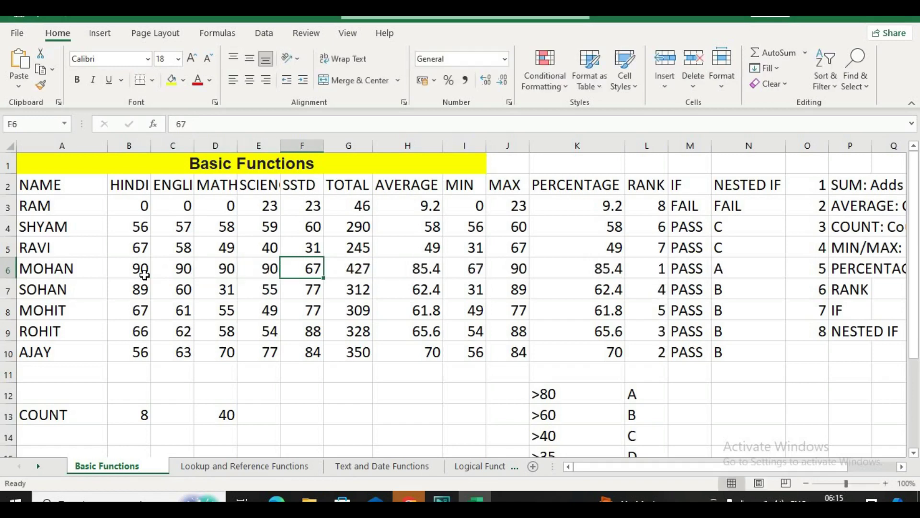
{"action": "type", "text": "99"}
{"action": "key", "text": "Tab"}
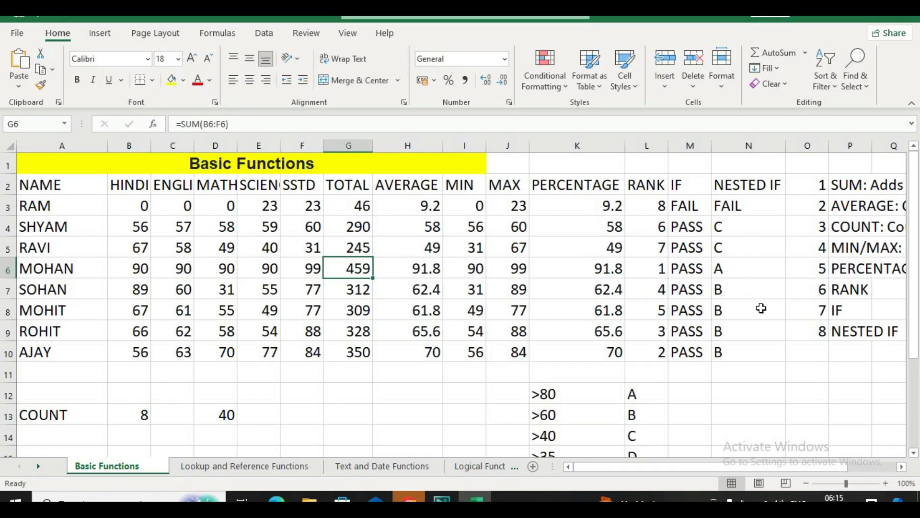
{"action": "scroll", "coordinate": [623, 311], "scroll_direction": "down", "scroll_amount": 2}
{"action": "scroll", "coordinate": [522, 317], "scroll_direction": "up", "scroll_amount": 2}
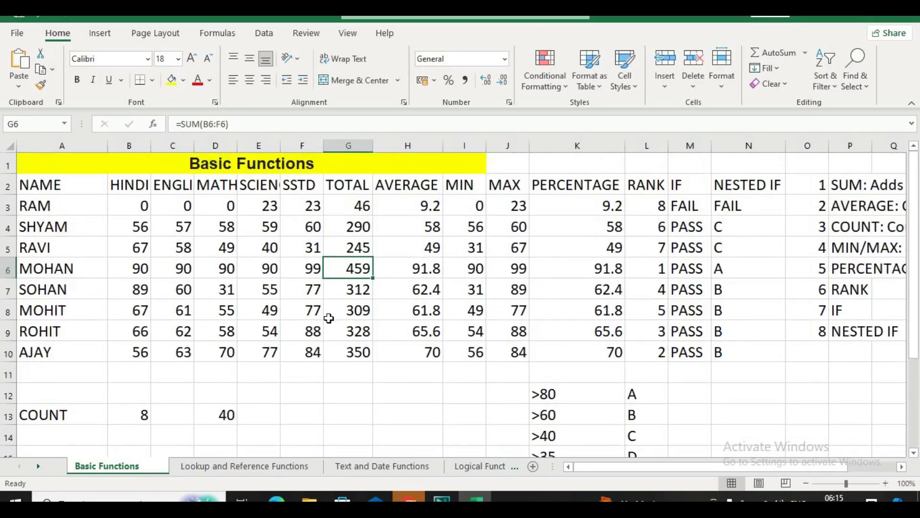